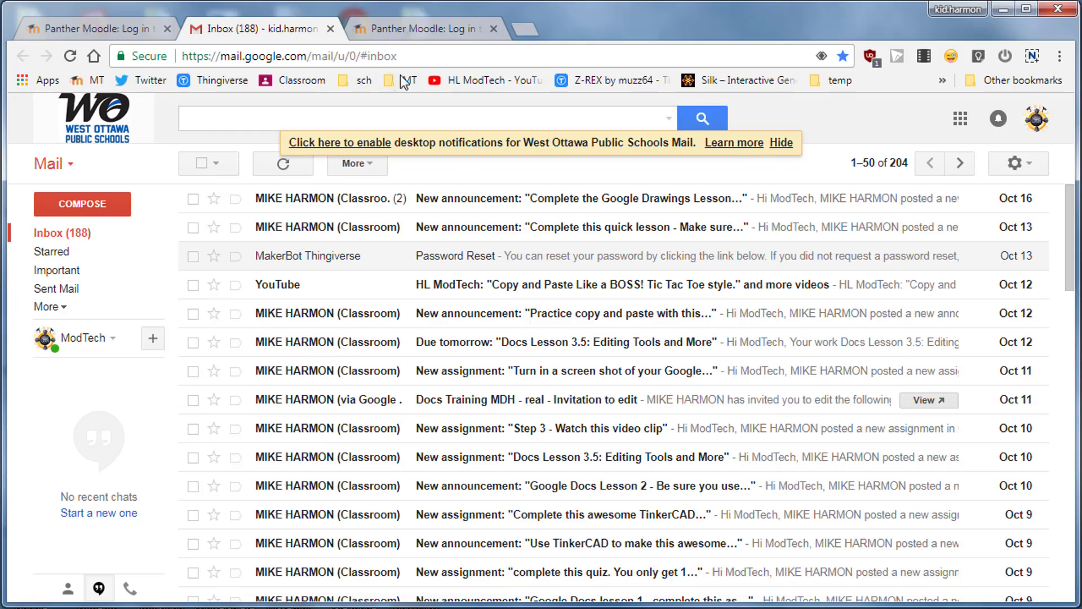
Go from Gmail's apps grid to Google Drive and bring up its New menu.
click(960, 118)
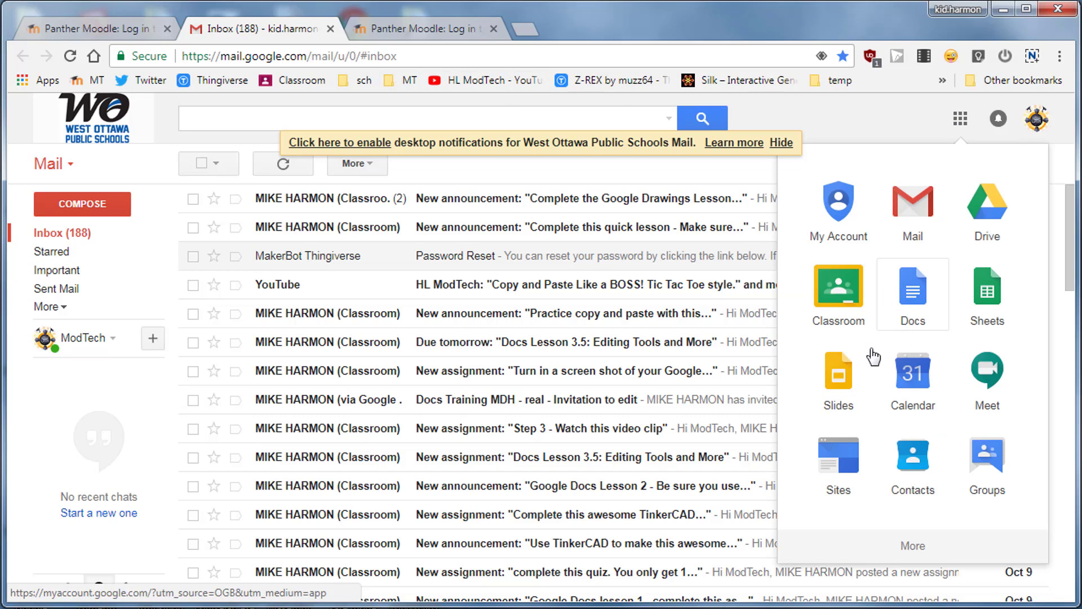
click(985, 210)
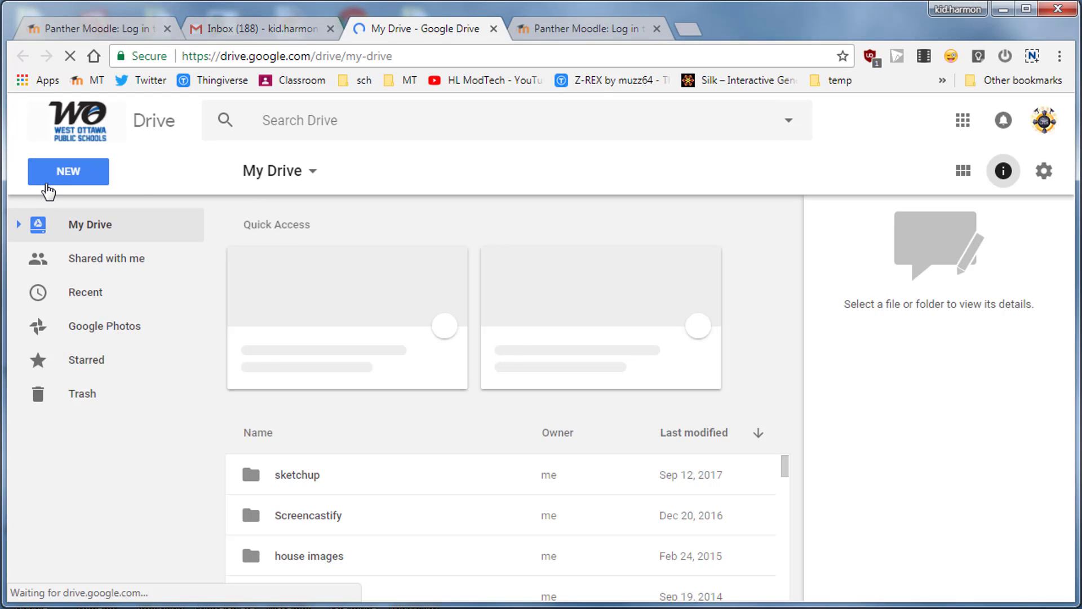
click(42, 179)
mouse_move(96, 401)
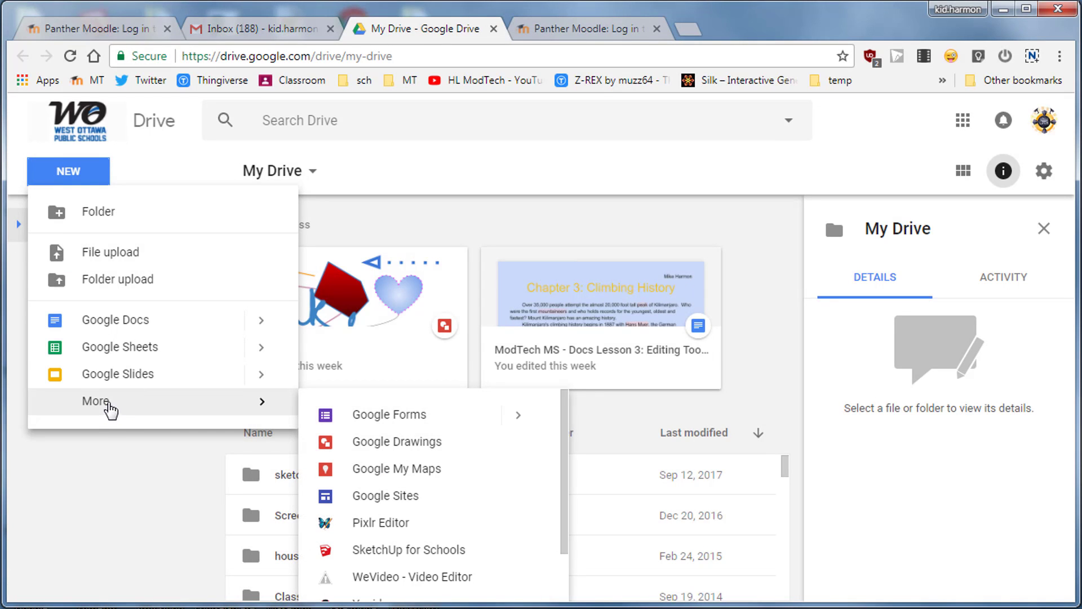
Create a Google Drawings file and rename it 'Things MDH'.
click(358, 443)
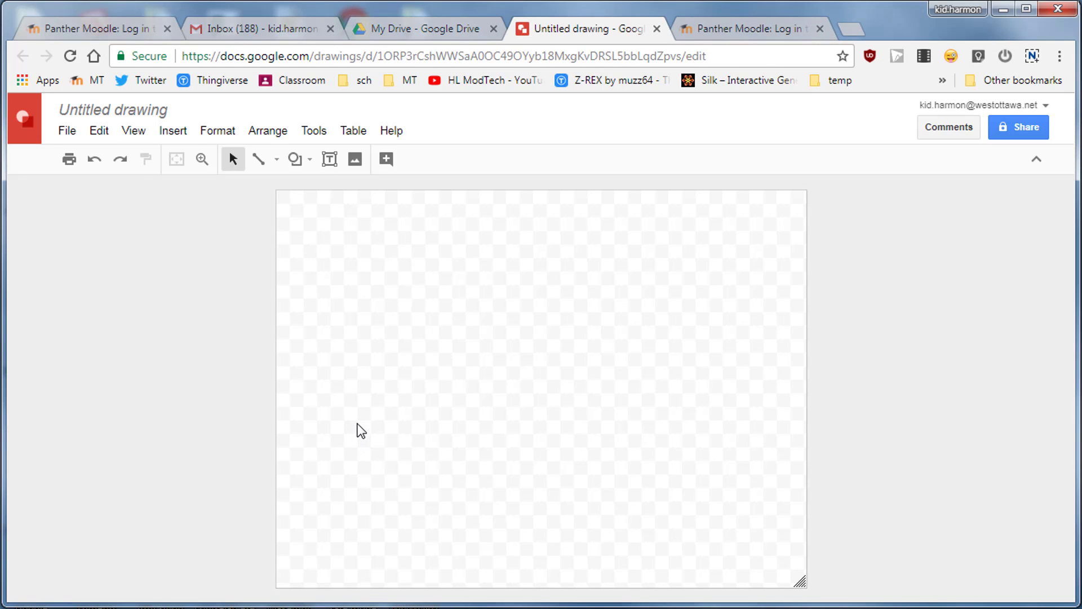
click(138, 109)
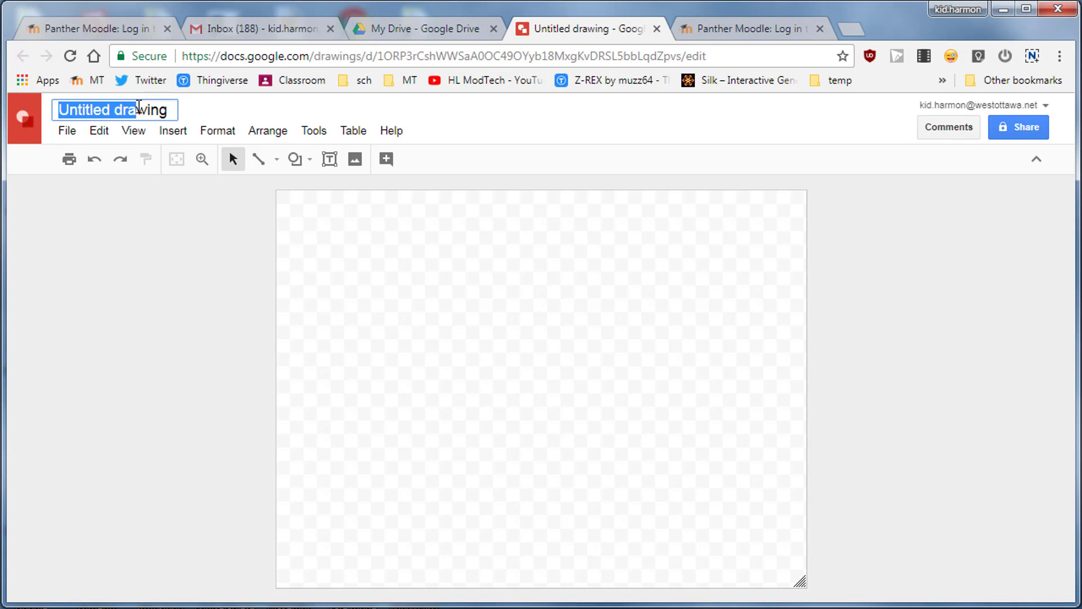
text(Things MDH)
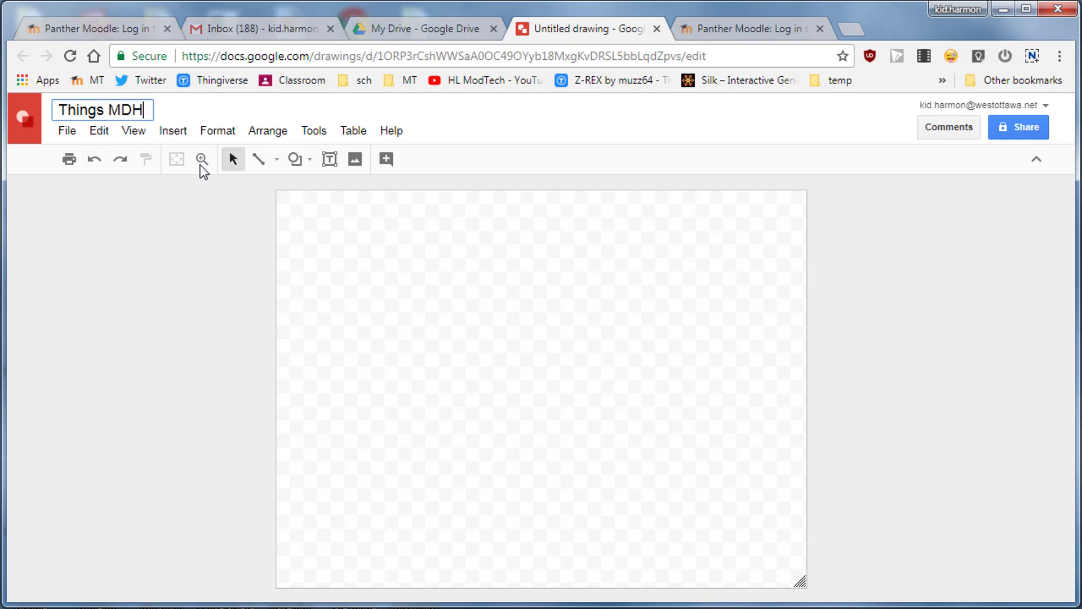
key(Return)
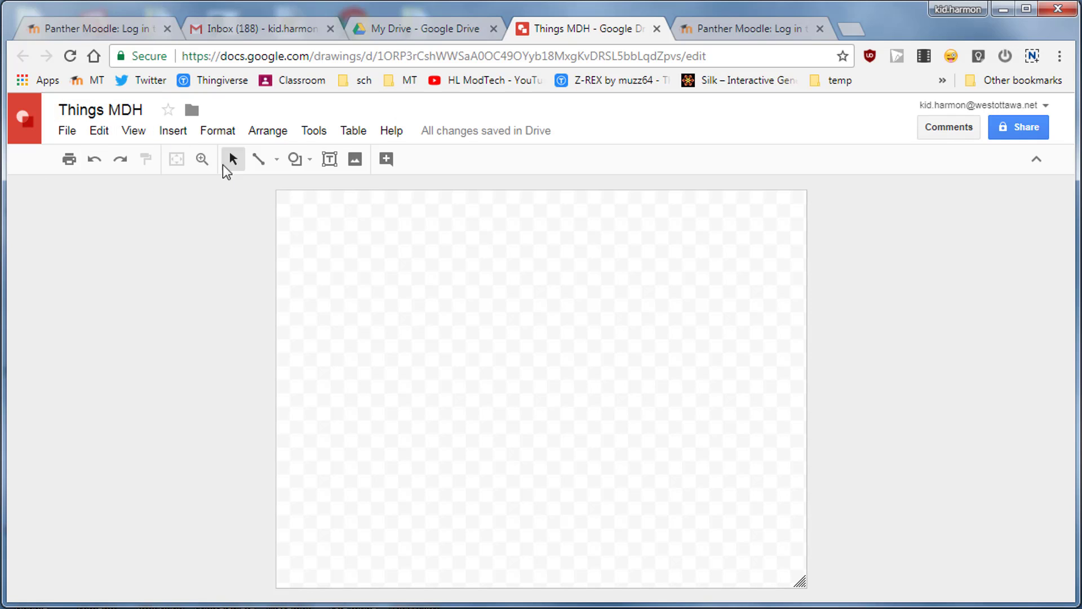
Set a custom 8.5 × 11 inch page size in Page setup.
click(67, 131)
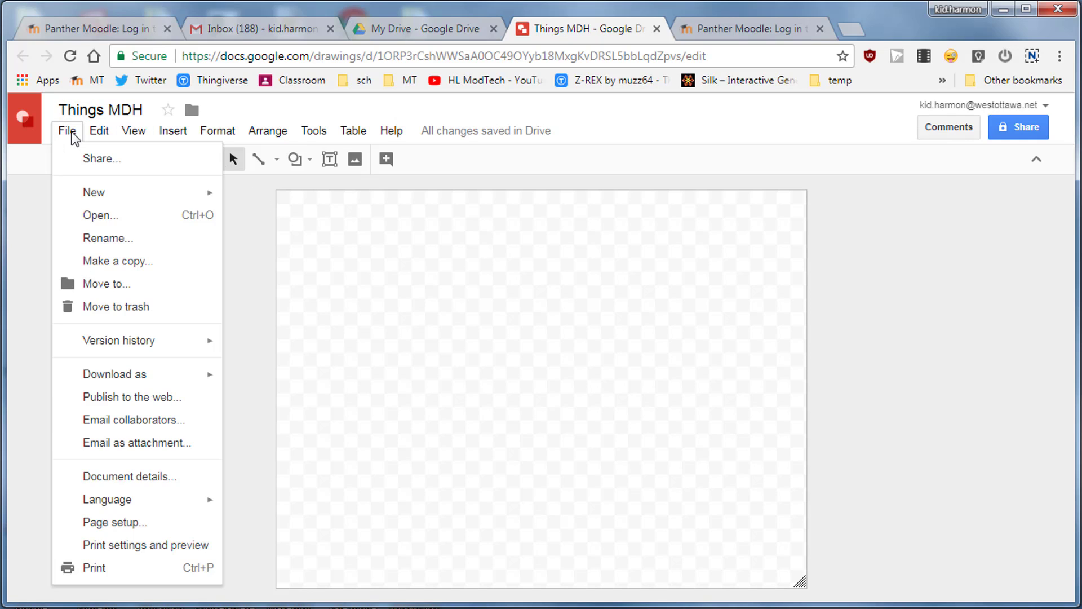
click(103, 523)
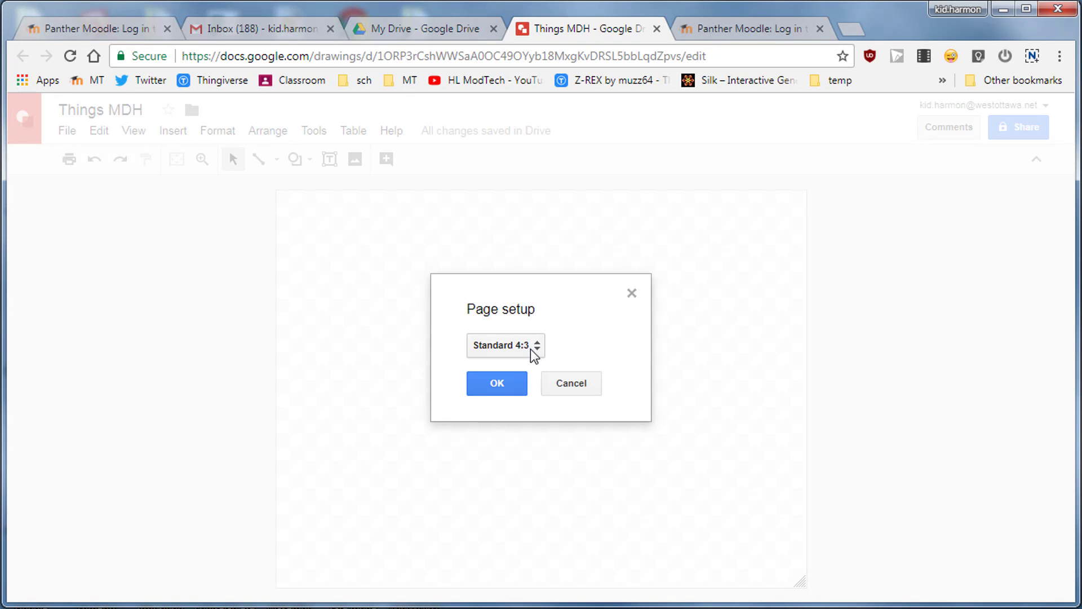
click(532, 350)
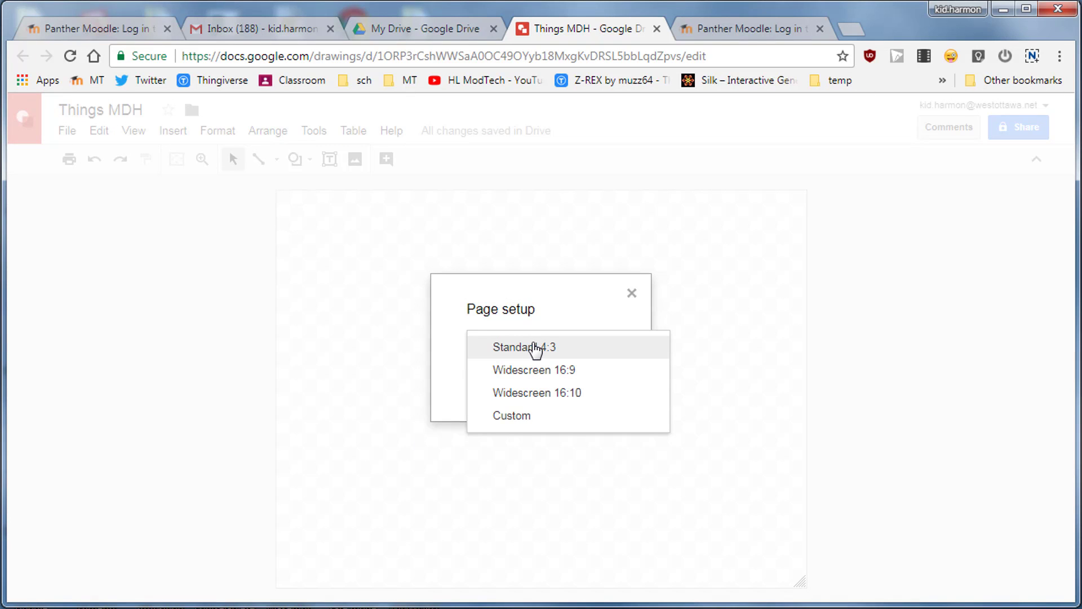
click(508, 405)
click(507, 349)
click(518, 415)
double_click(478, 380)
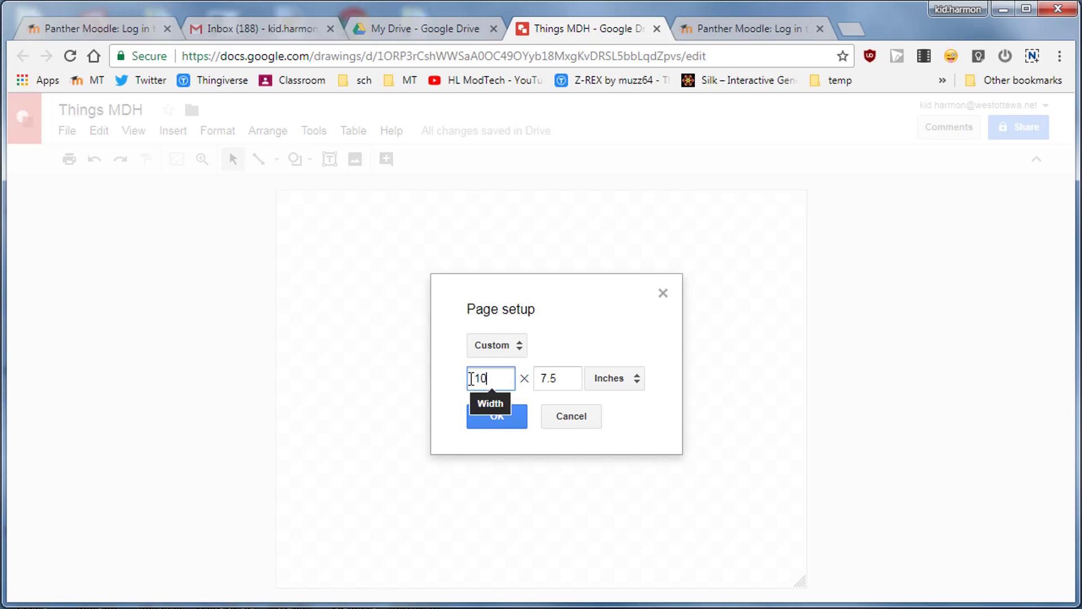
text(8.)
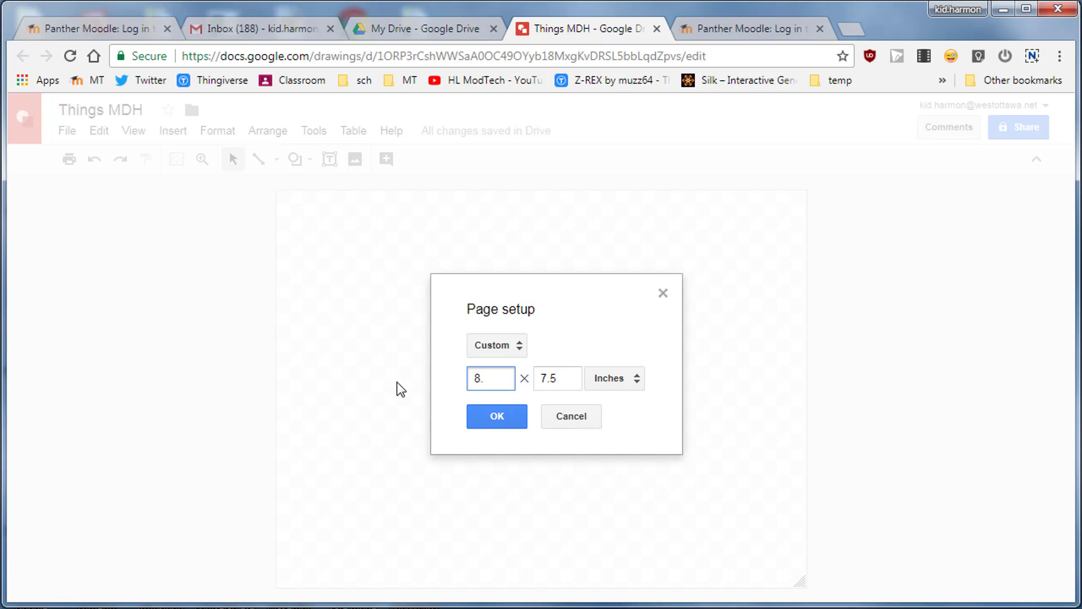
text(5)
double_click(547, 378)
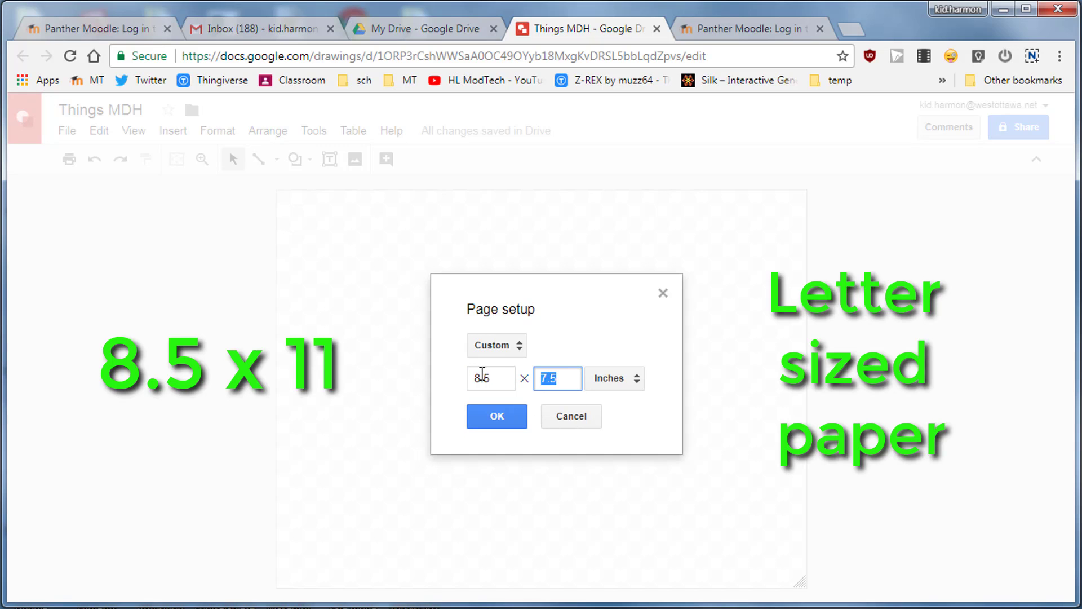
text(11)
click(485, 419)
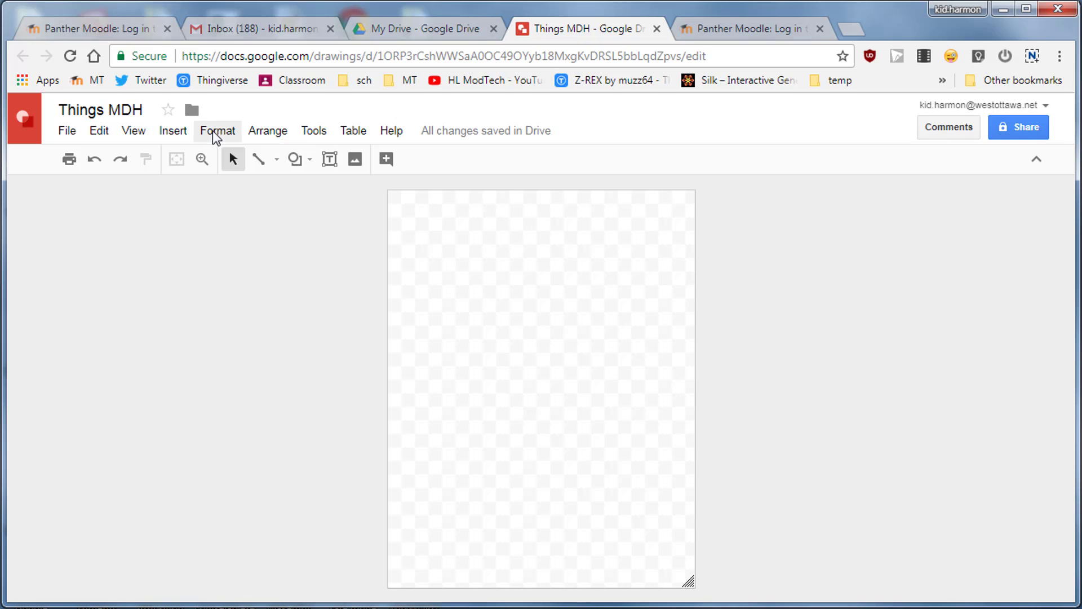
Insert 'My Things' word art and drag it to the top of the canvas.
click(178, 133)
click(197, 249)
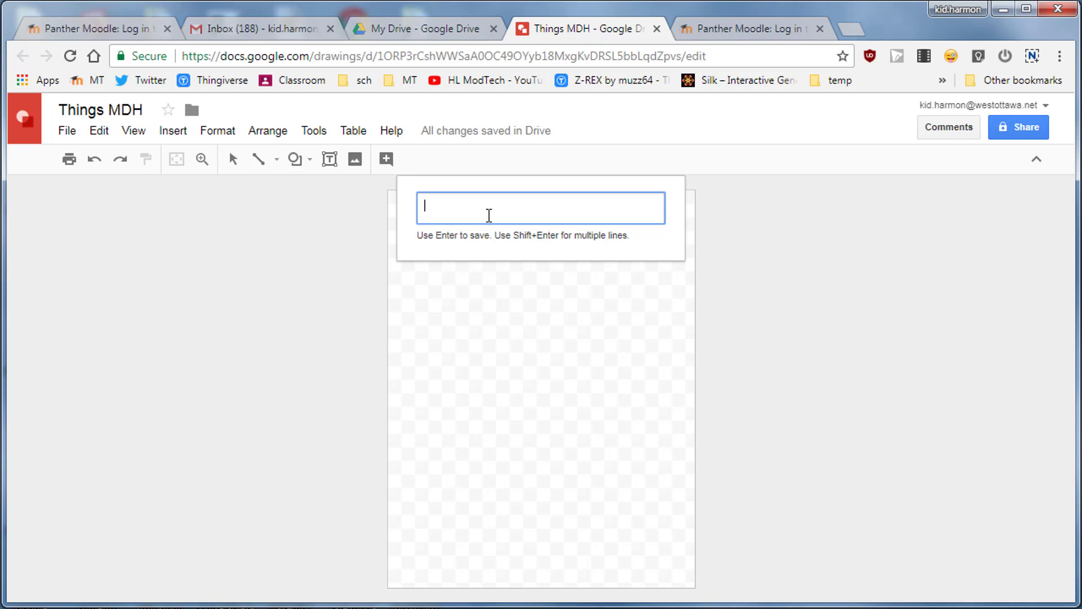
text(My Things)
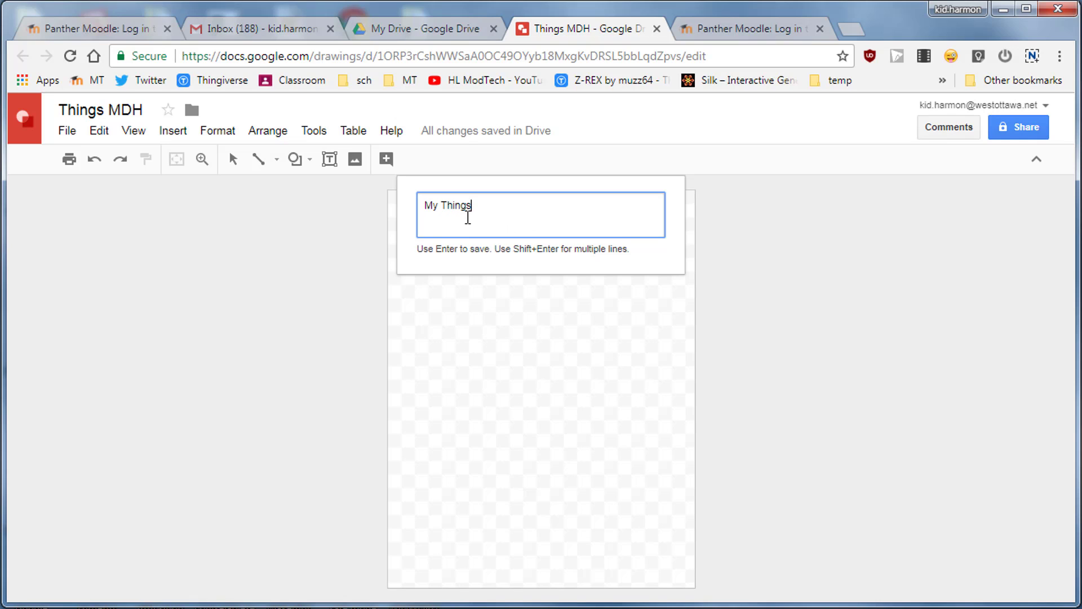
key(Return)
drag(564, 367, 548, 195)
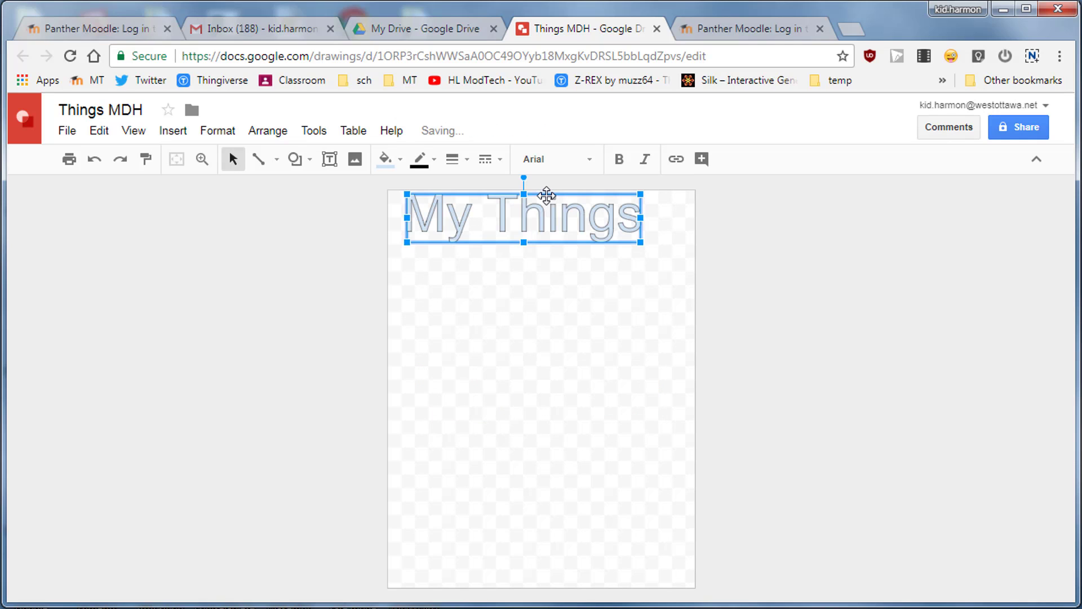
key(Escape)
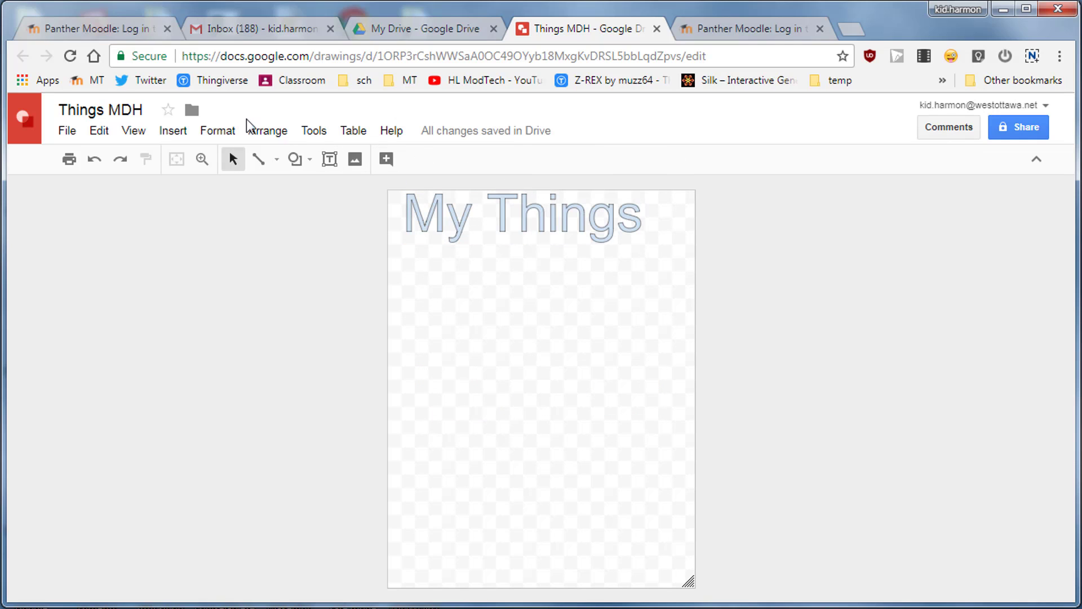
Center the 'My Things' title horizontally on the page and nudge it down slightly.
click(256, 138)
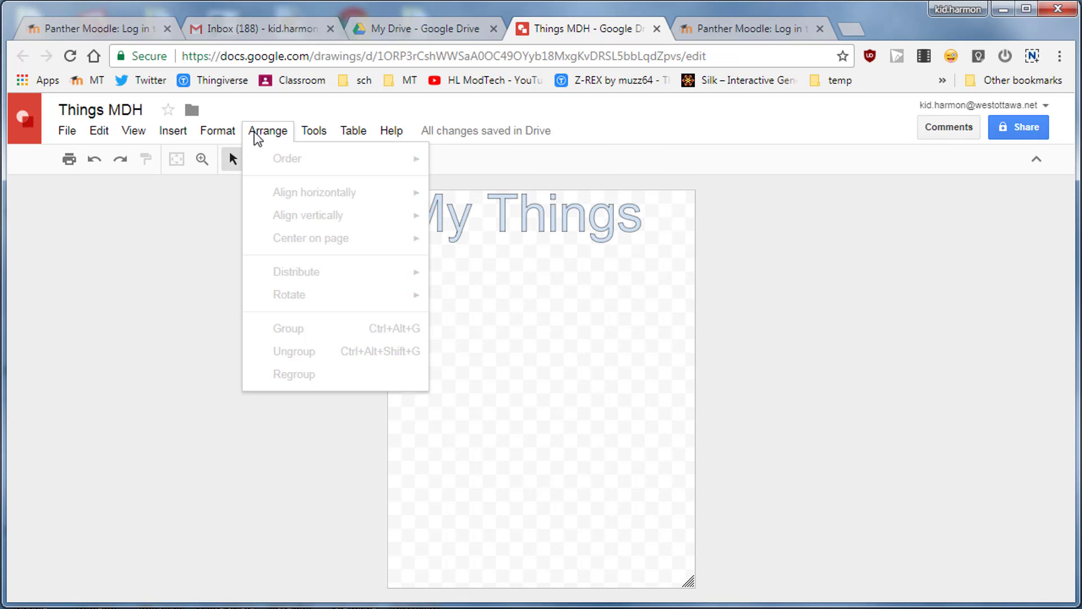
click(502, 201)
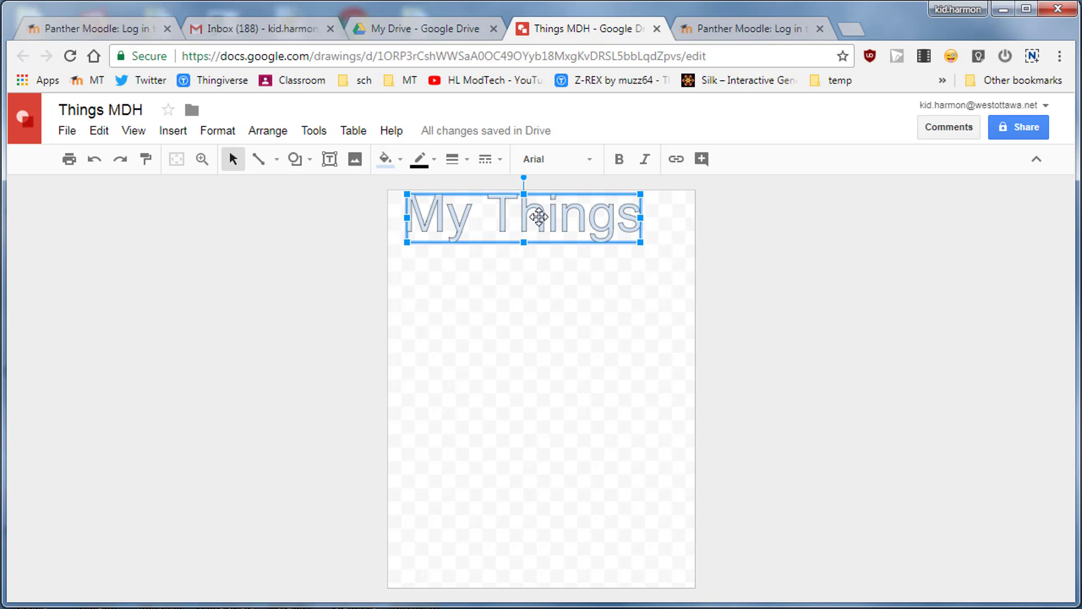
click(268, 133)
mouse_move(311, 237)
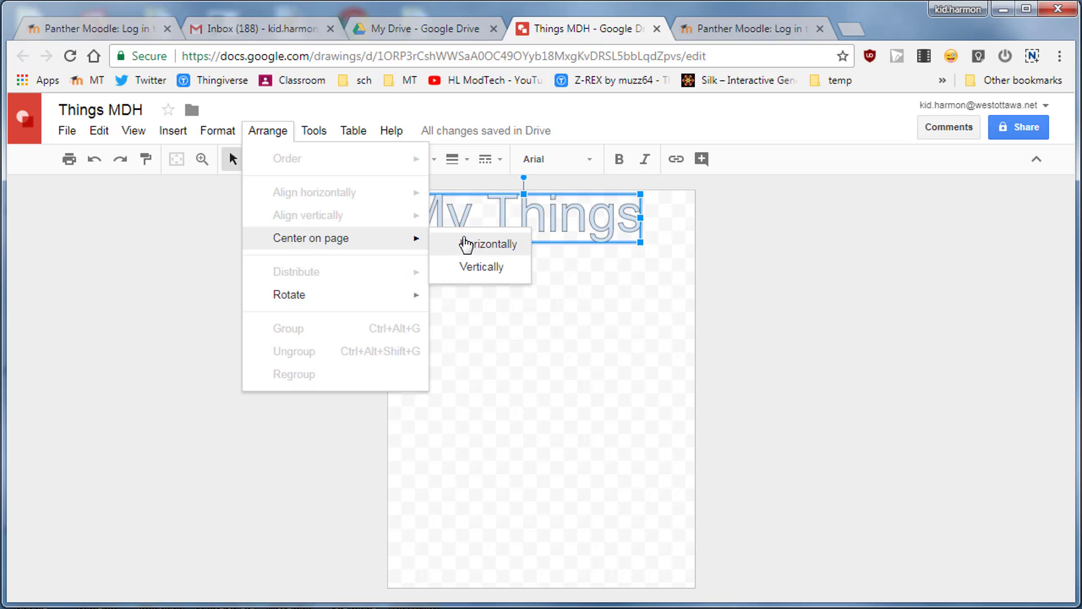
click(472, 245)
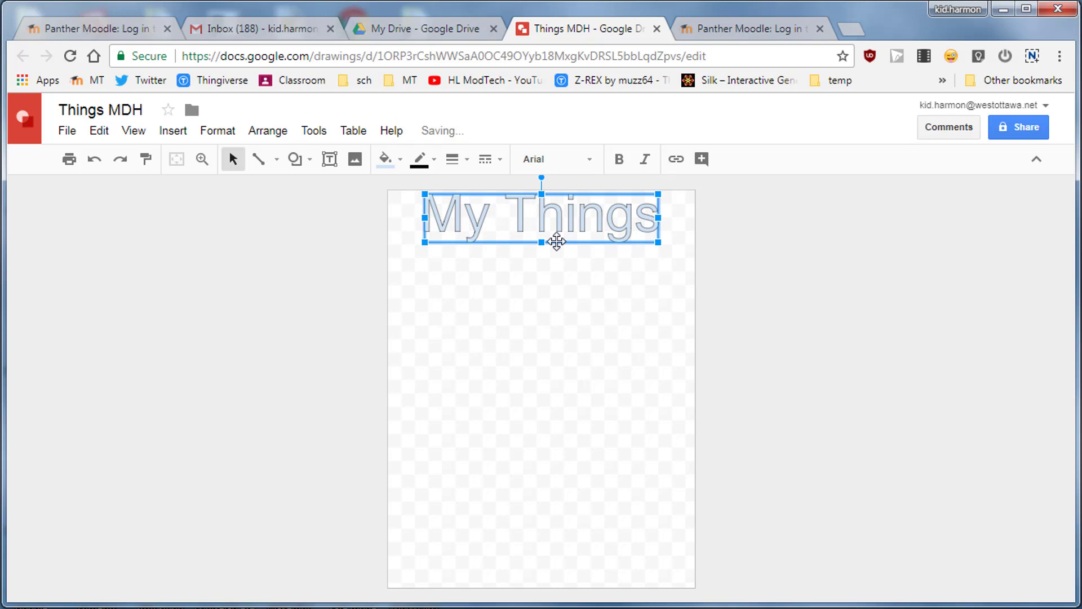
key(Down)
key(Down)
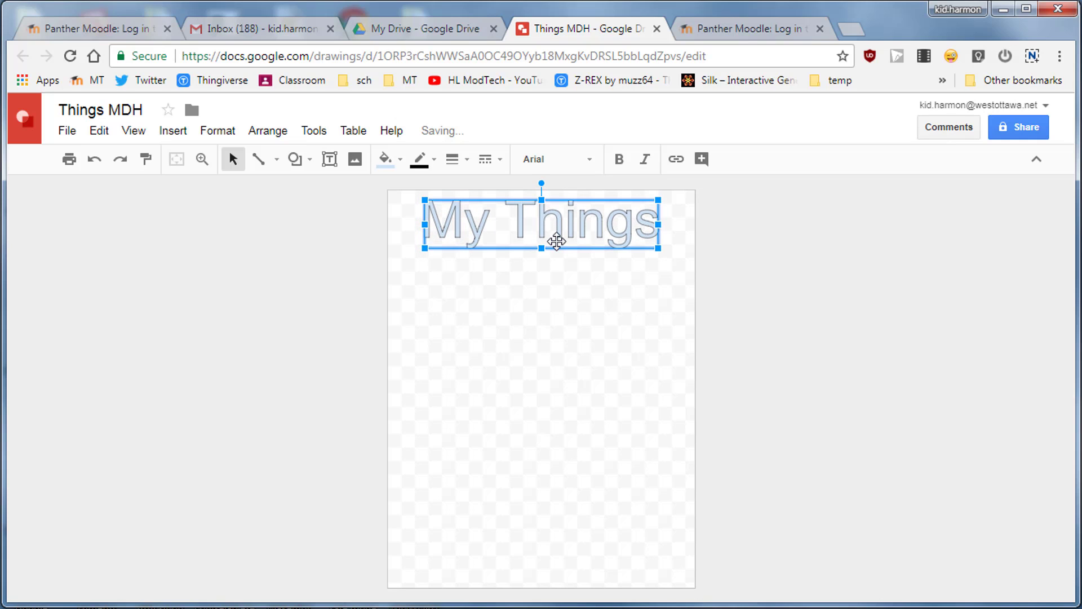
Set the title's font to Lobster with a light blue gradient fill.
click(589, 159)
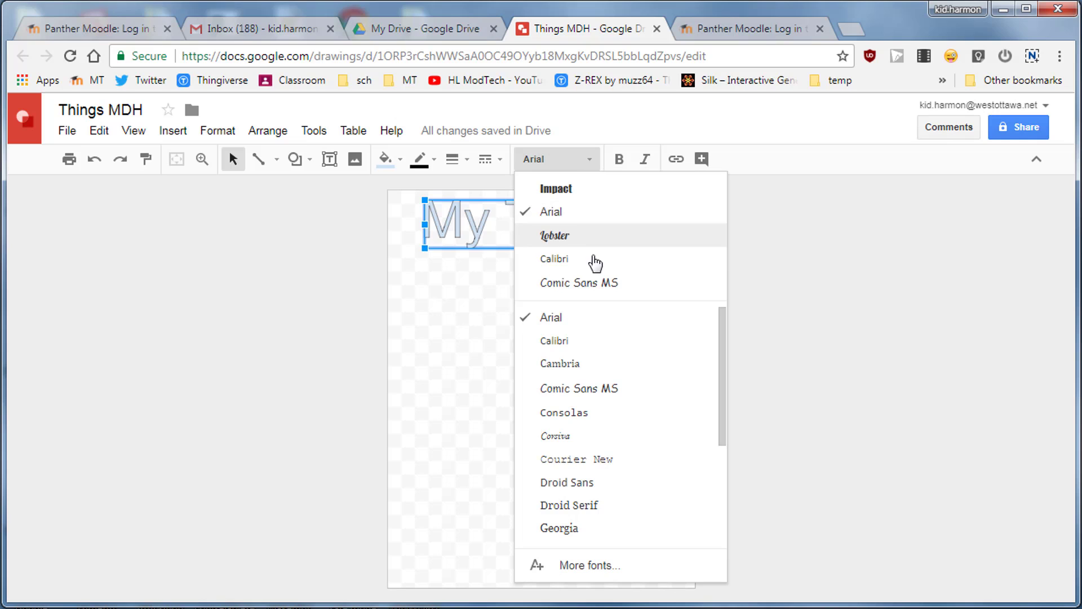
click(560, 236)
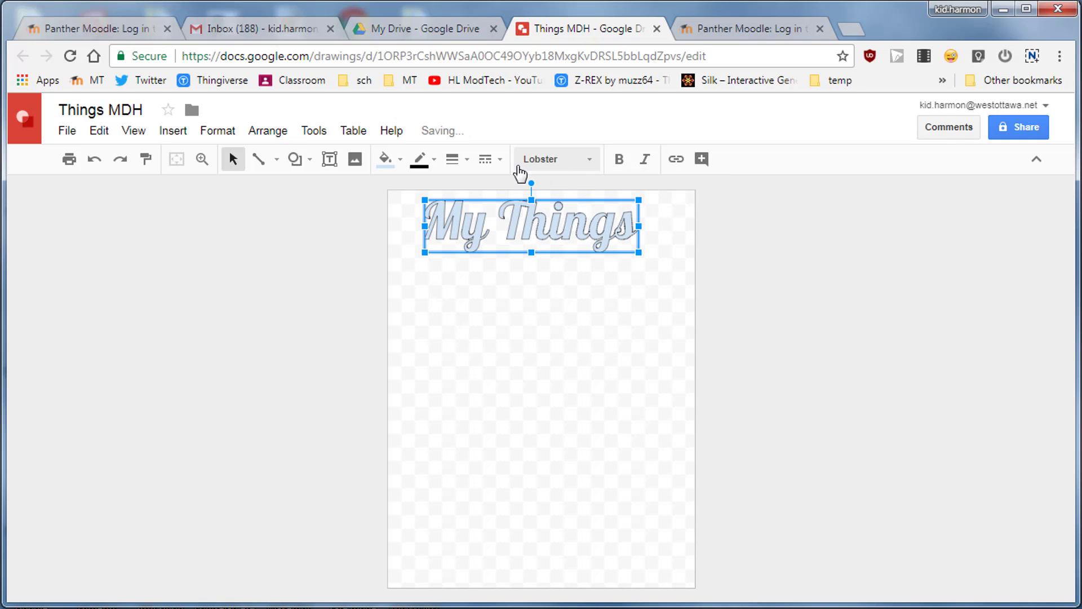
click(392, 162)
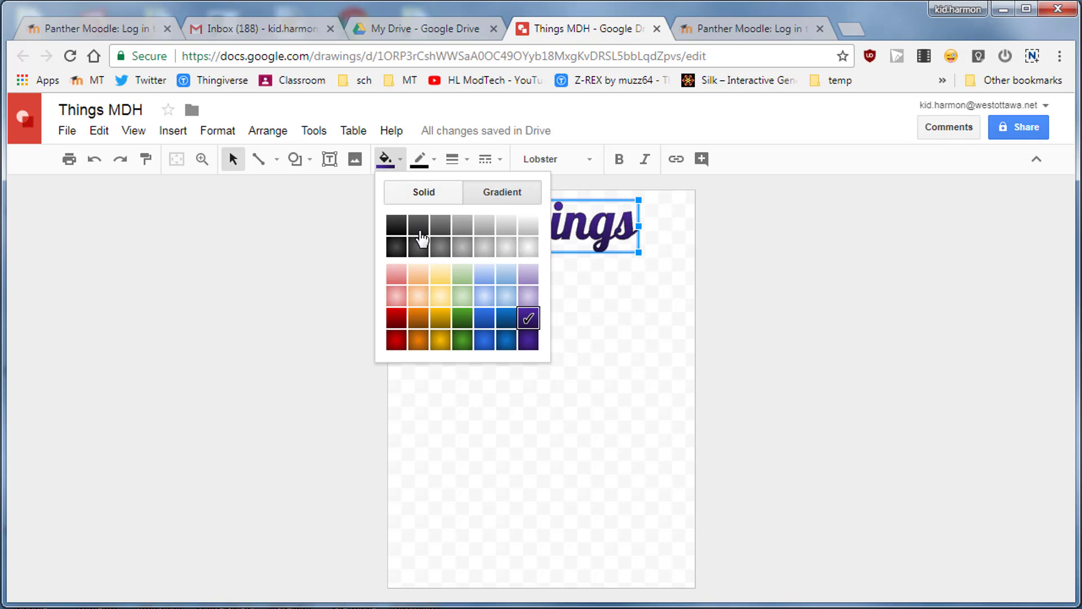
click(505, 298)
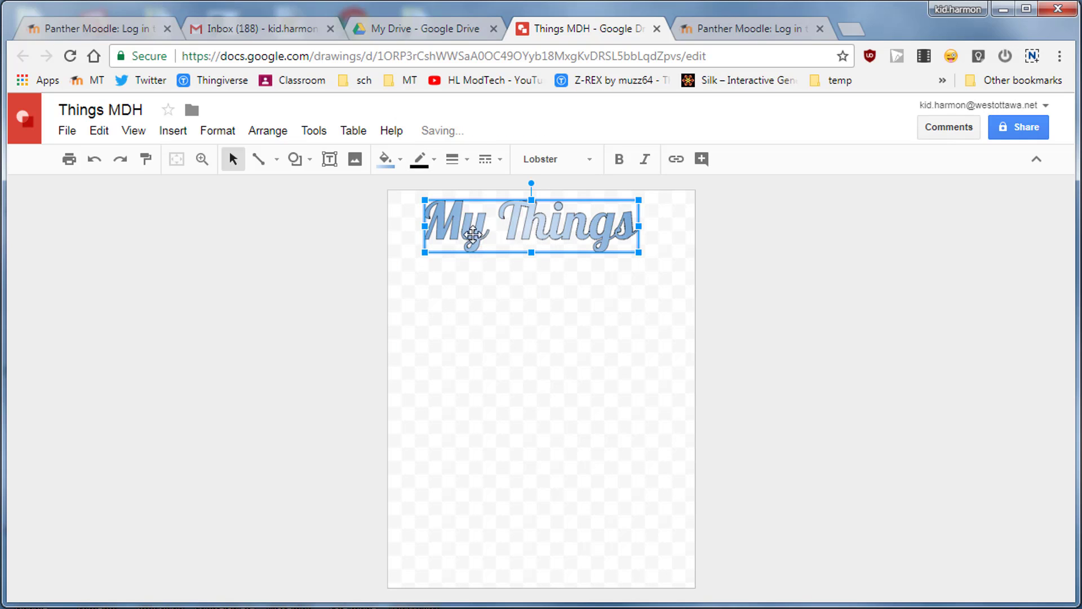
Give the title a blue 3px outline and deselect it.
click(428, 167)
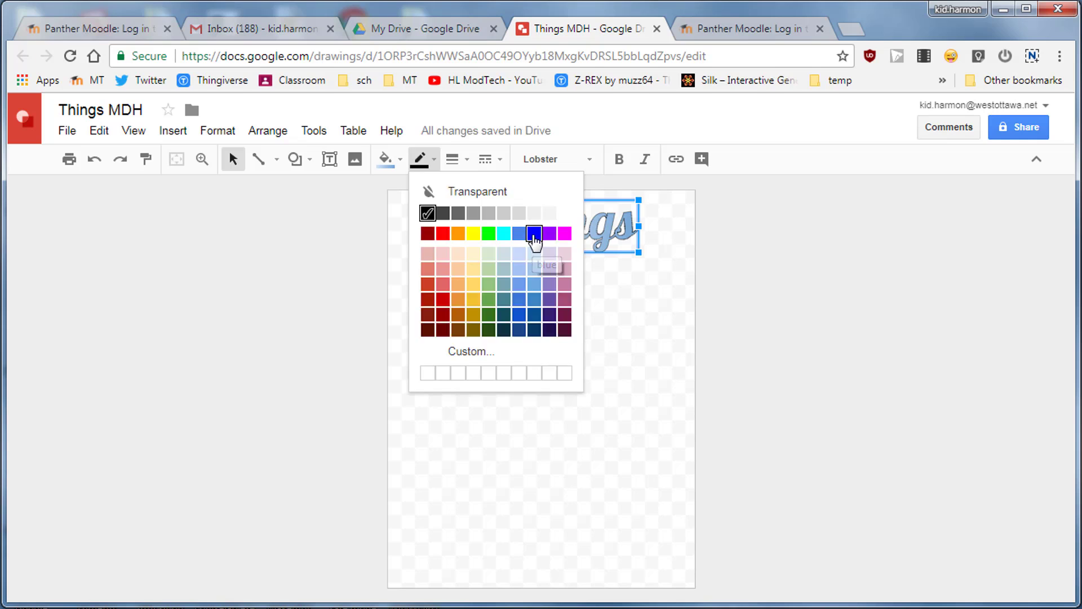
click(534, 235)
click(451, 161)
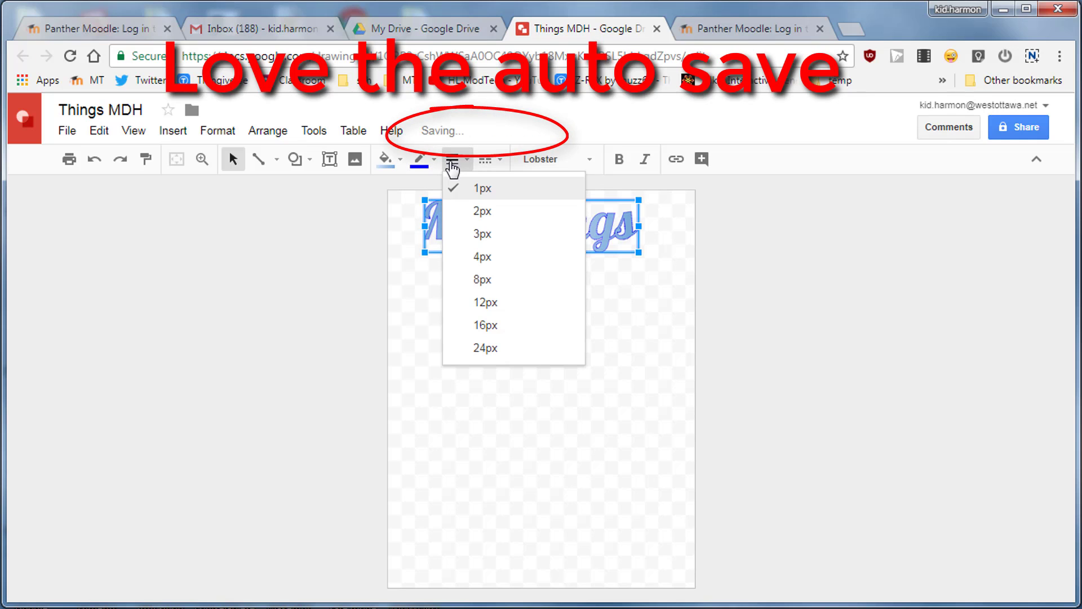
click(475, 234)
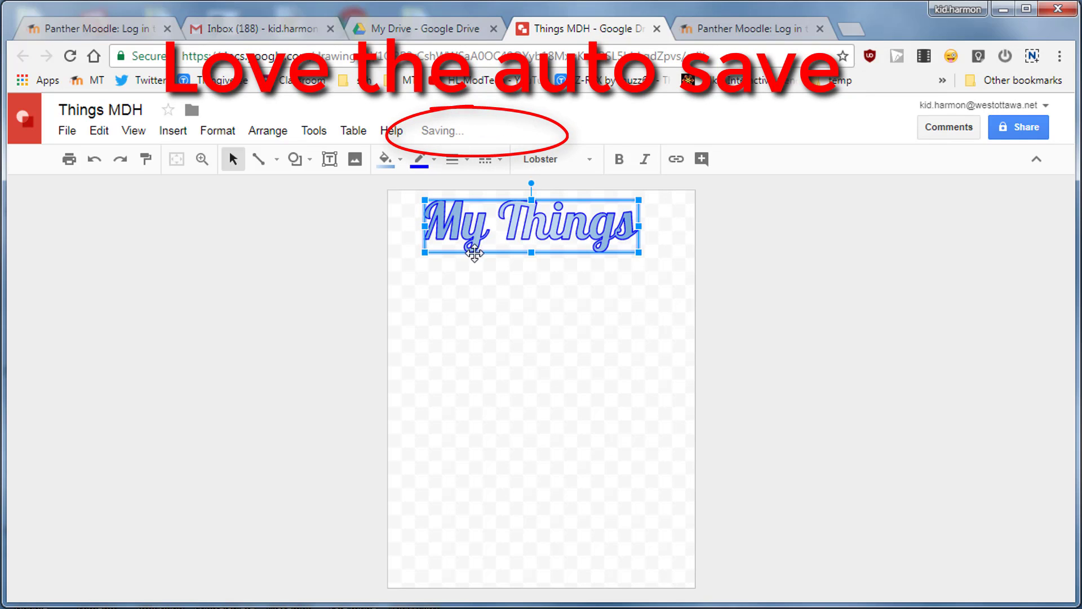
click(488, 284)
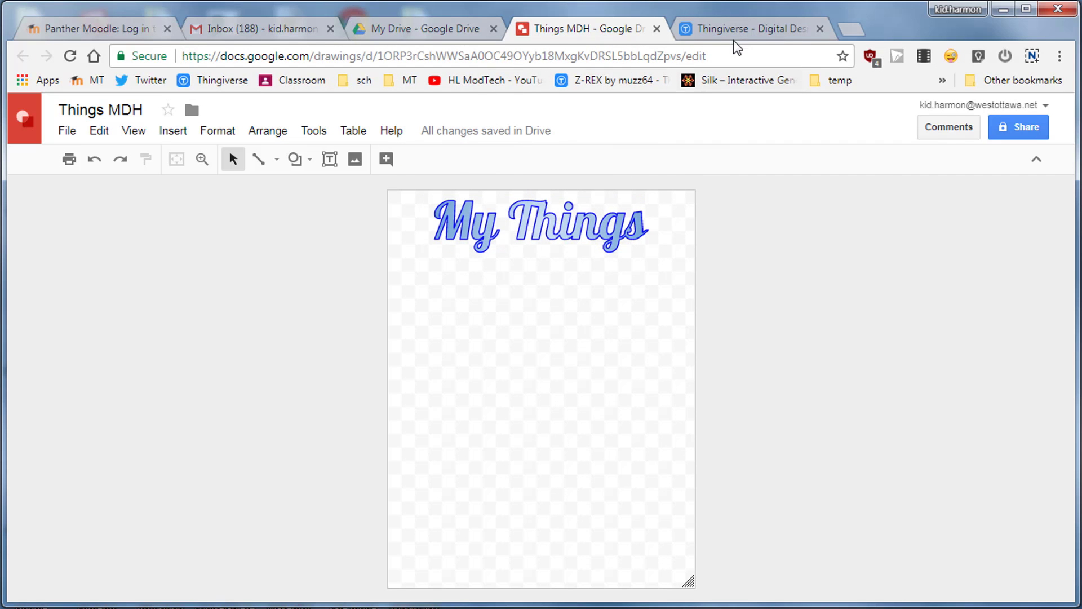
Search Thingiverse for 'wolf', copy the Wolf Head photo, and return to Things MDH.
click(746, 30)
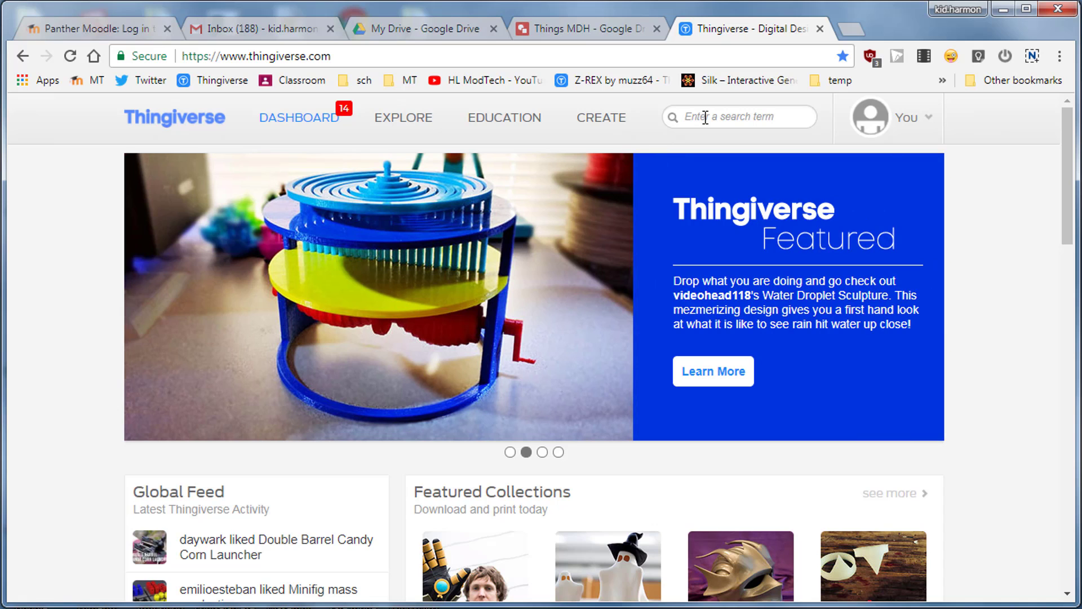
click(705, 116)
text(wolf)
key(Return)
scroll(538, 290, down, 2)
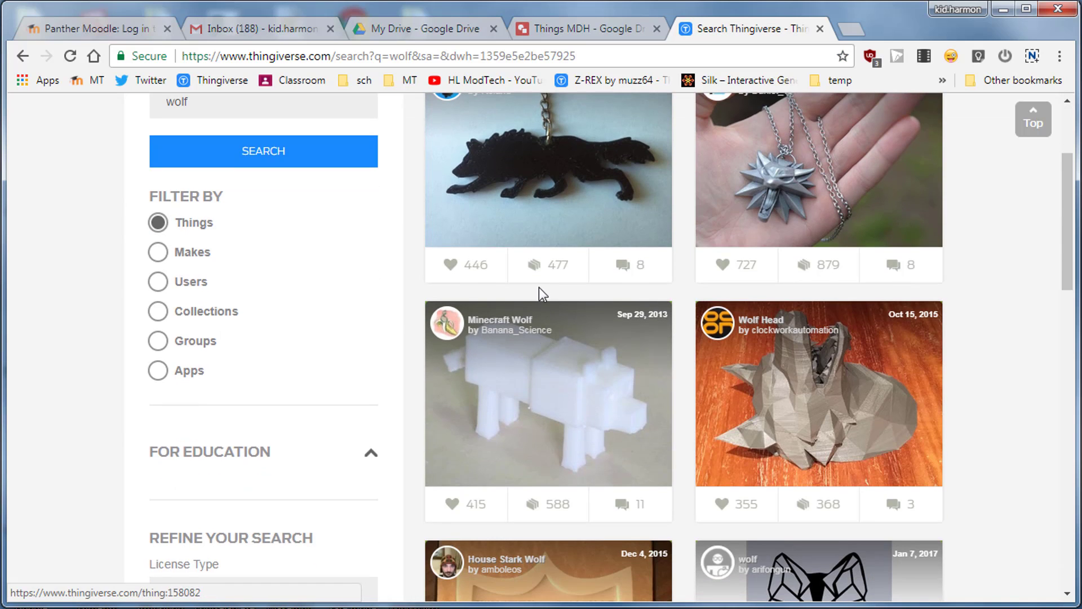
scroll(538, 289, up, 1)
click(803, 472)
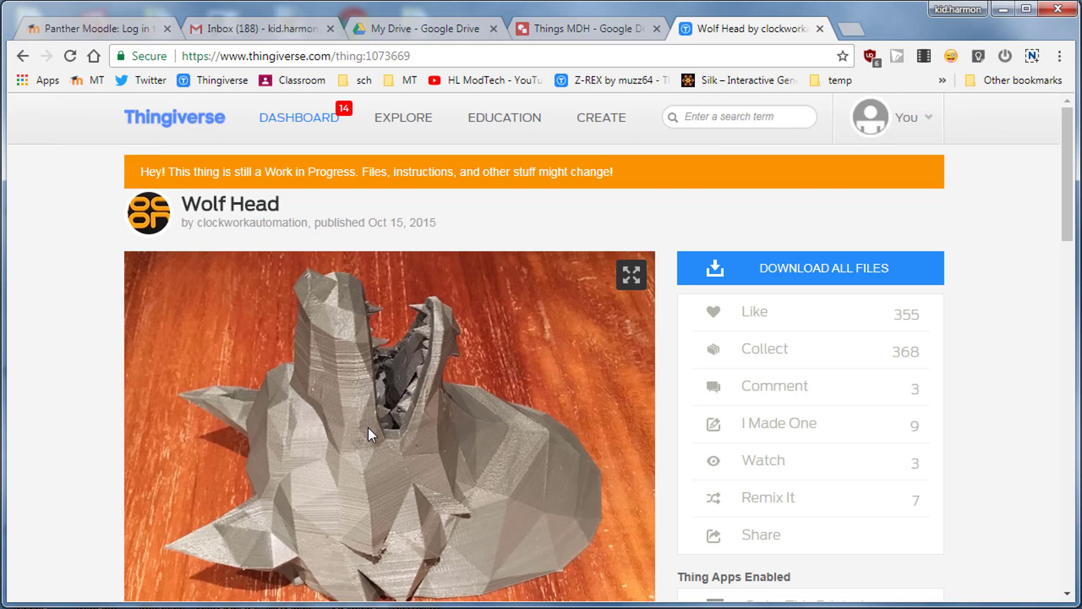
right_click(368, 429)
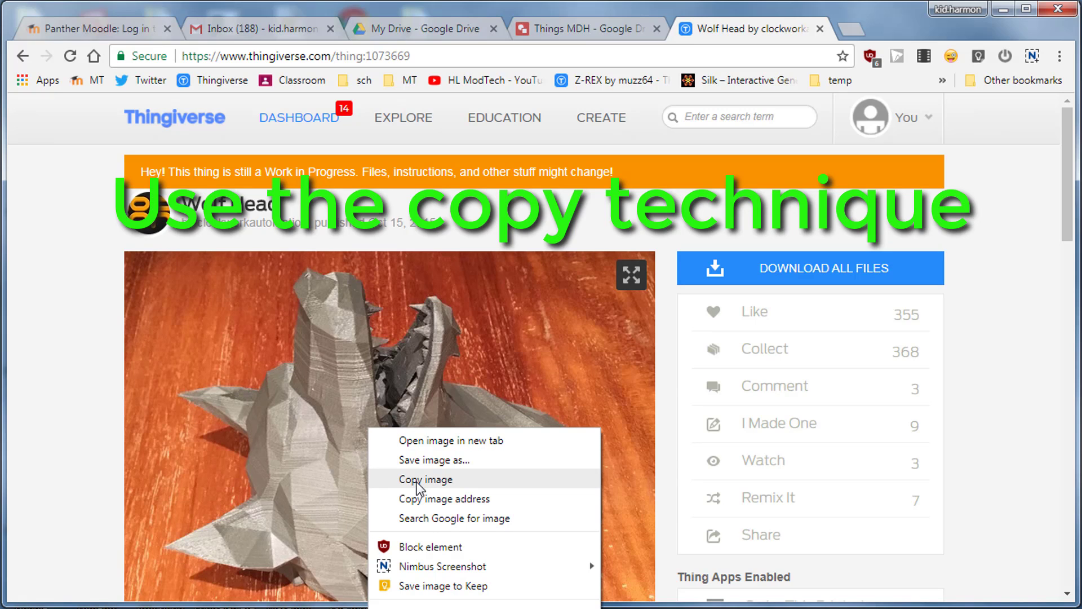
click(417, 479)
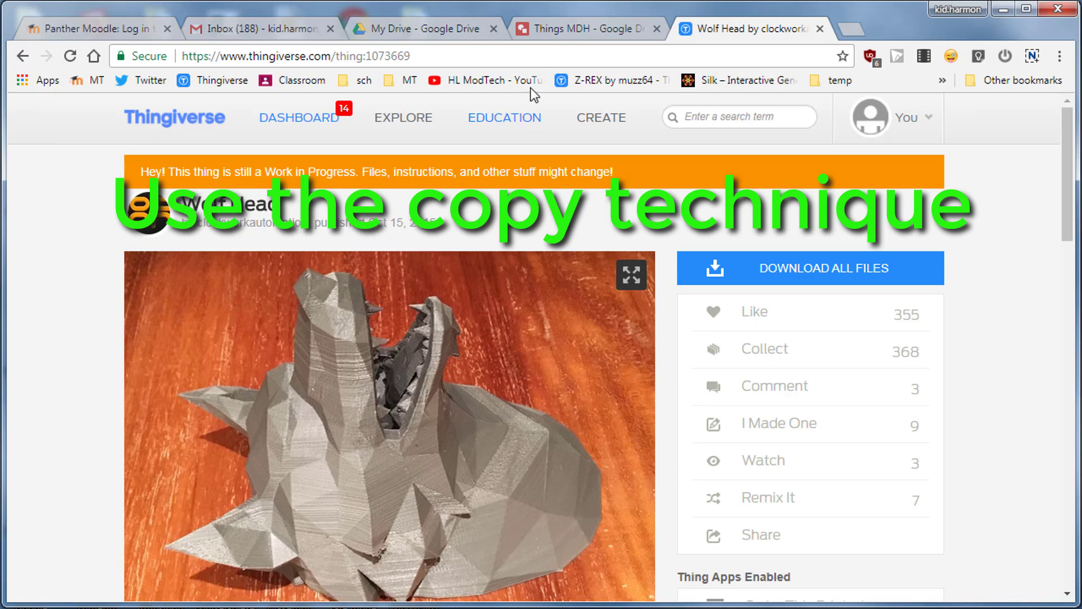
click(561, 34)
Paste the wolf photo onto the page, shrink it, and rotate it about 90° upright.
right_click(453, 363)
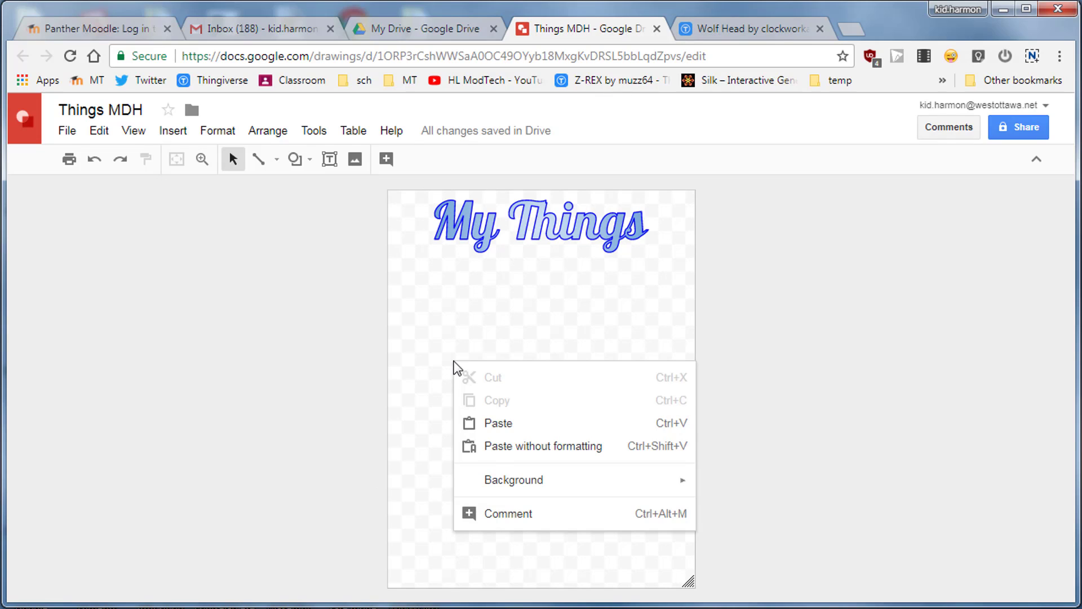
click(497, 425)
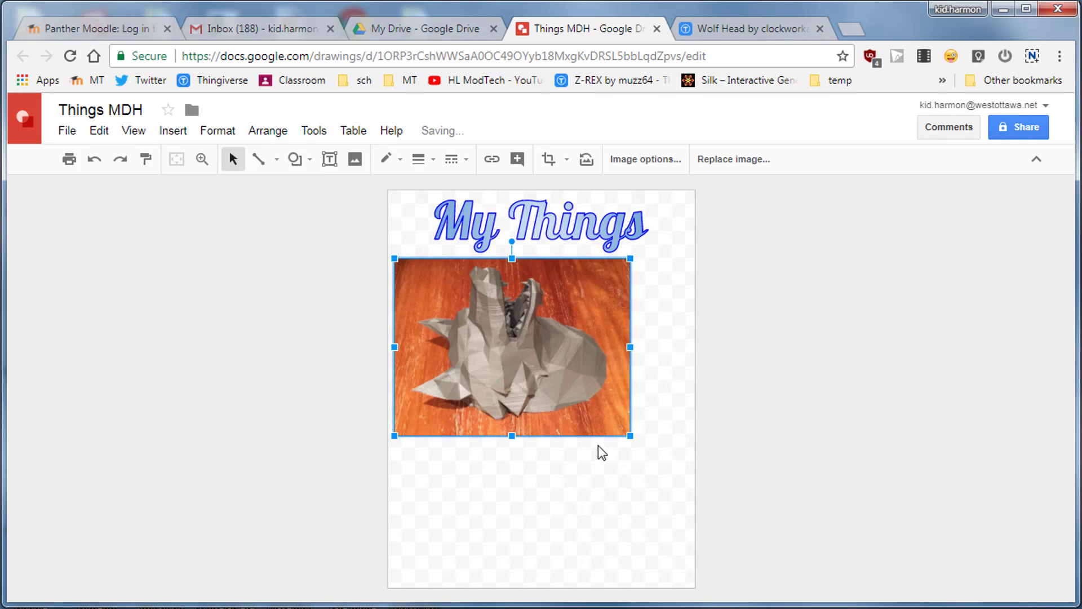
drag(611, 426, 548, 374)
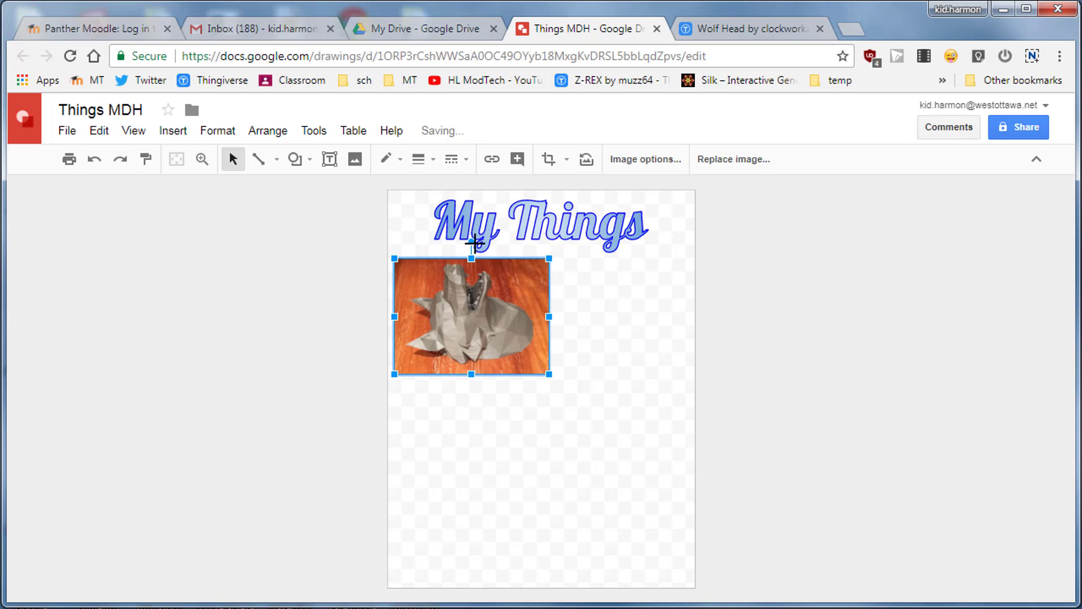
mouse_move(471, 244)
mouse_down()
mouse_move(549, 316)
mouse_move(487, 344)
mouse_up()
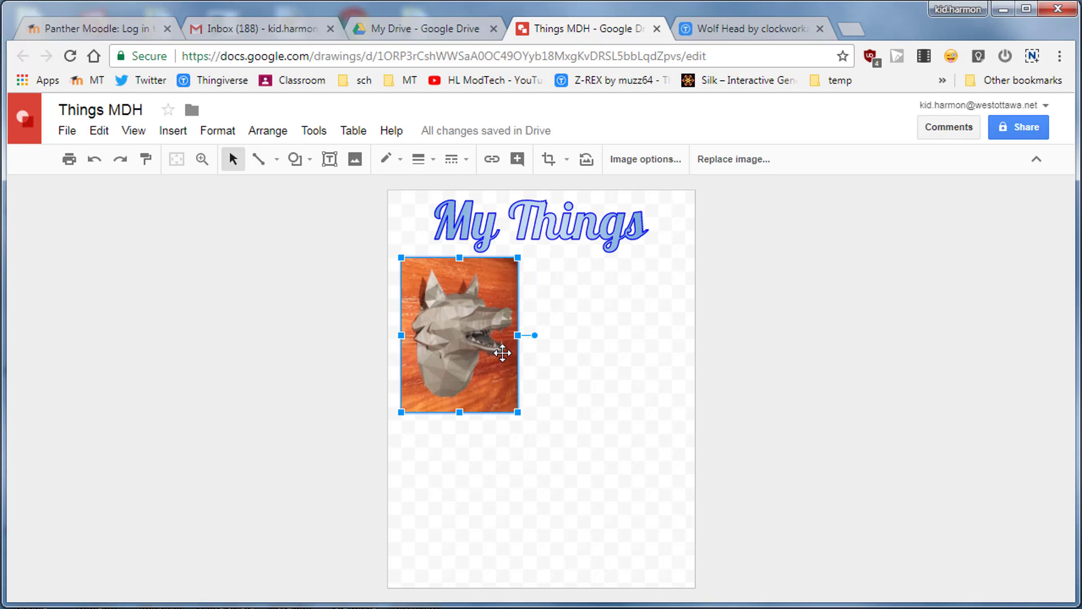
Put the copy-and-paste caption in a text box under the wolf photo, then view at 50%.
click(330, 159)
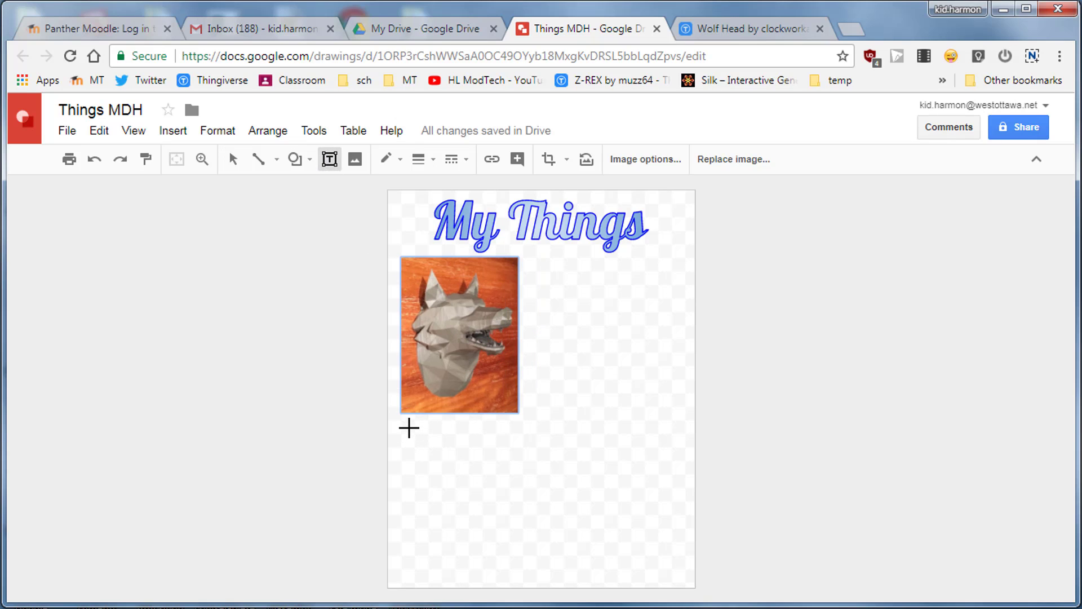
mouse_move(401, 419)
mouse_down()
mouse_move(448, 437)
mouse_move(522, 439)
mouse_up()
text(This image was added using copy and paste)
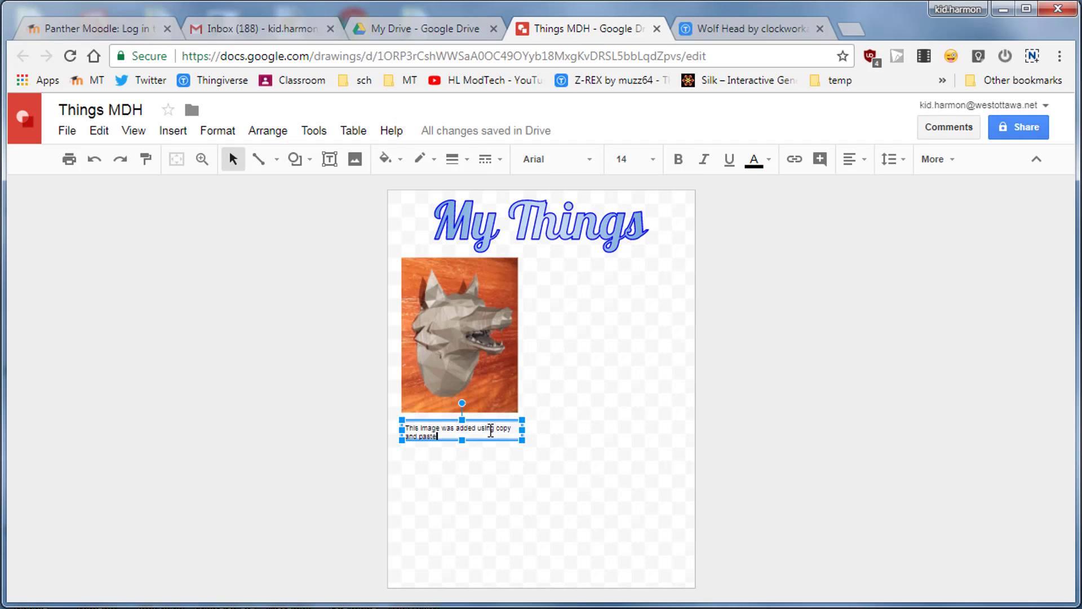
click(202, 159)
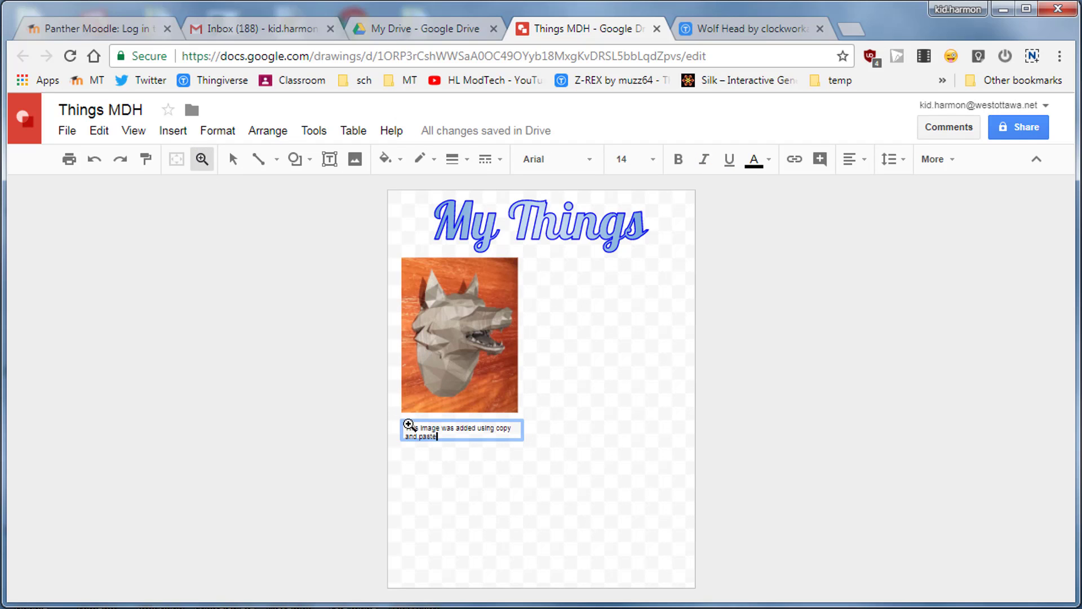
click(399, 420)
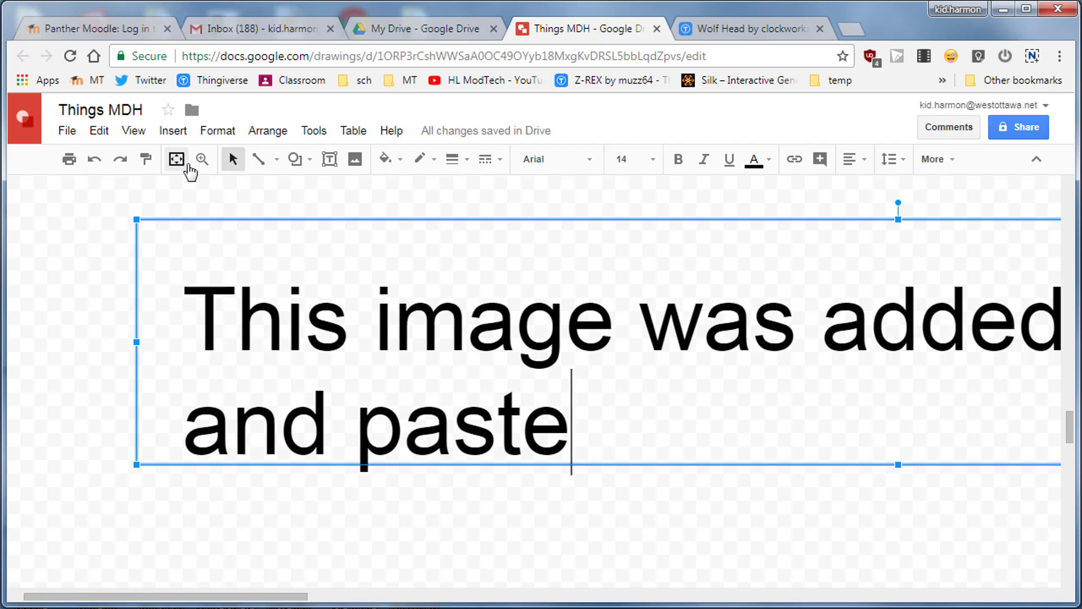
click(133, 130)
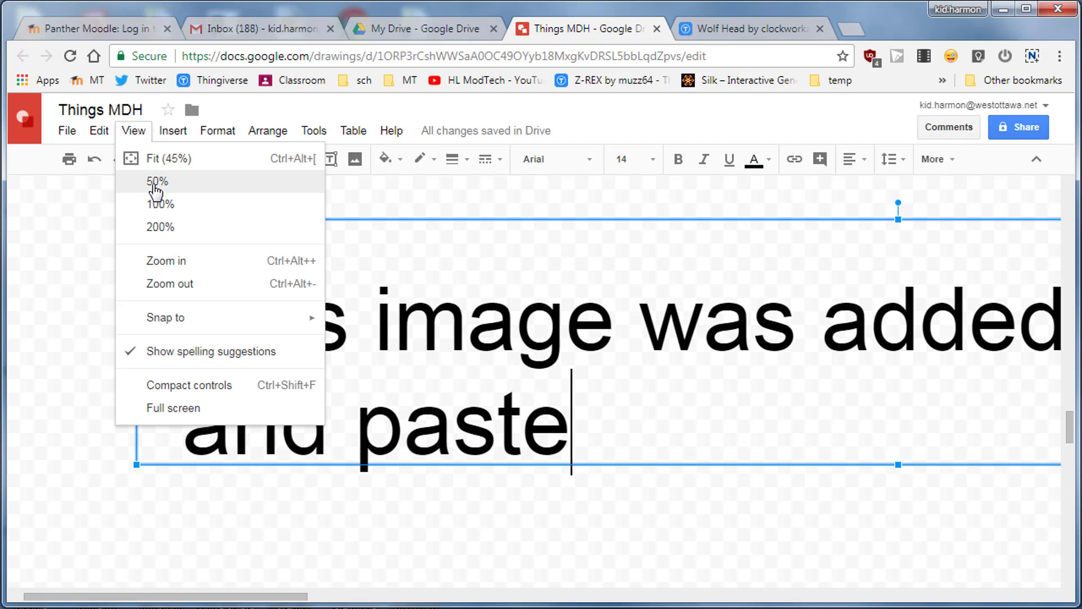
click(153, 187)
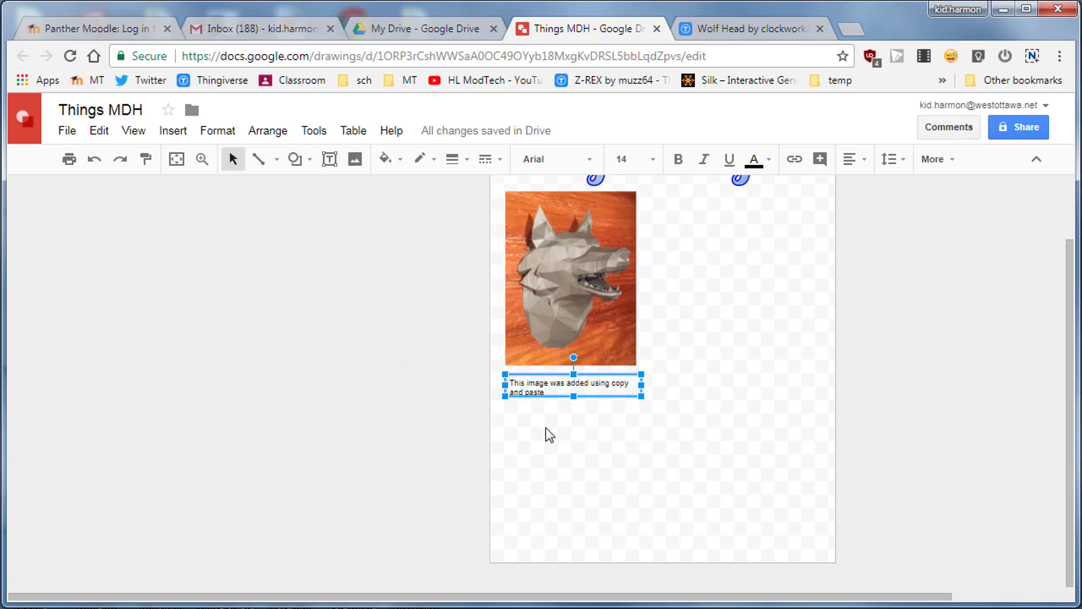
scroll(545, 430, up, 2)
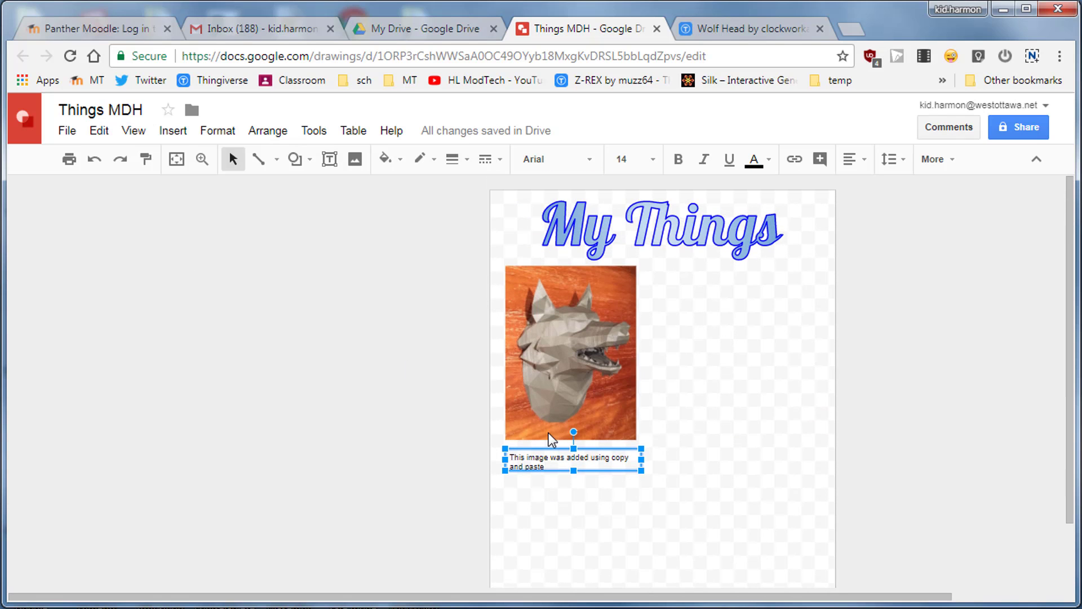
Search Thingiverse for 'lion' and open the sitting cartoon Lion model.
click(733, 32)
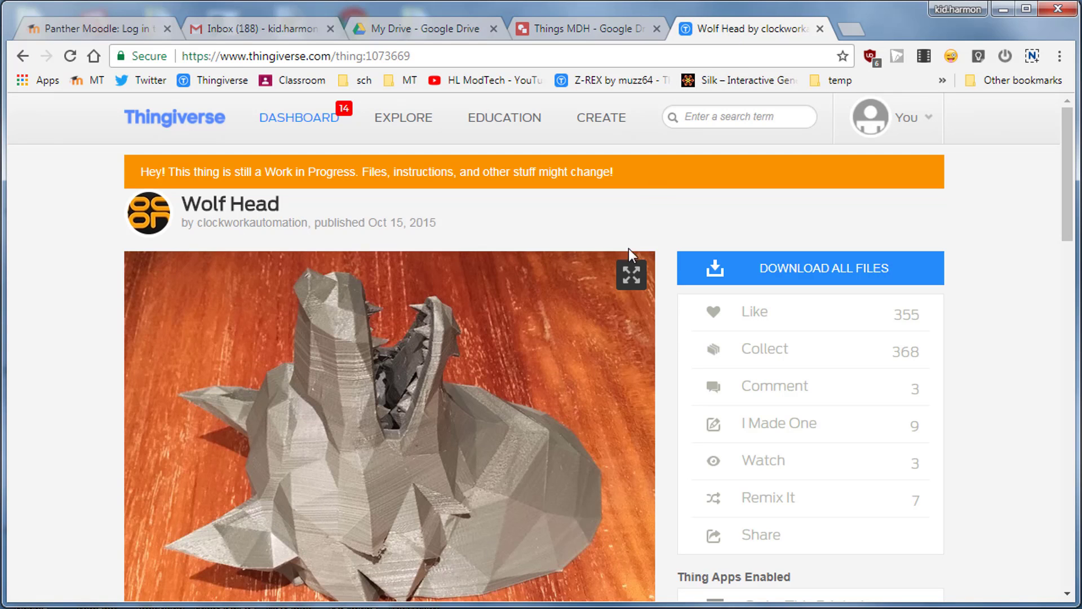
click(716, 119)
text(lion)
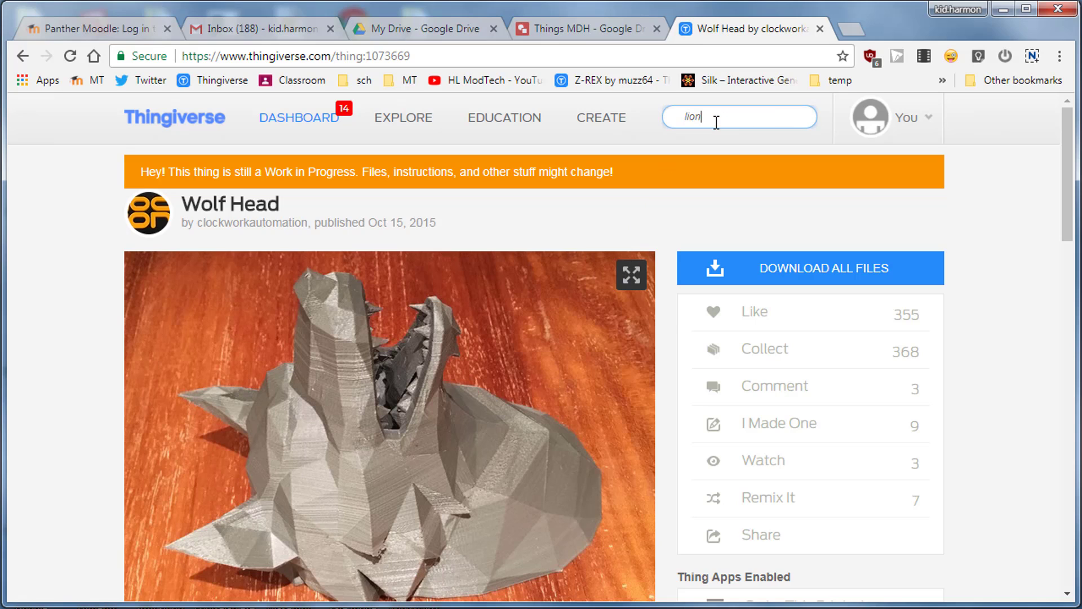
key(Return)
scroll(799, 448, down, 5)
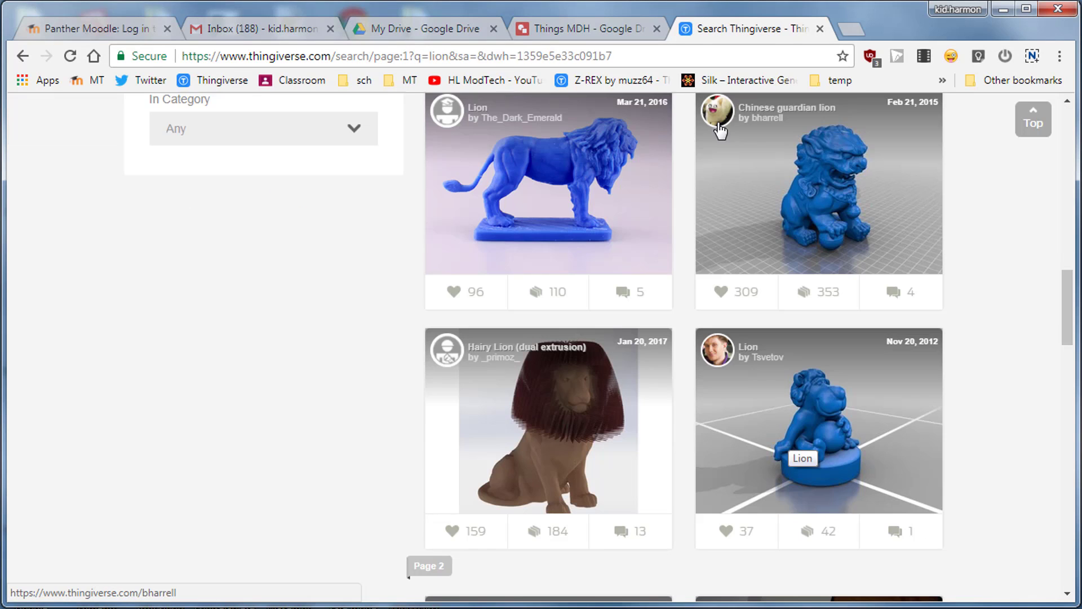
click(826, 436)
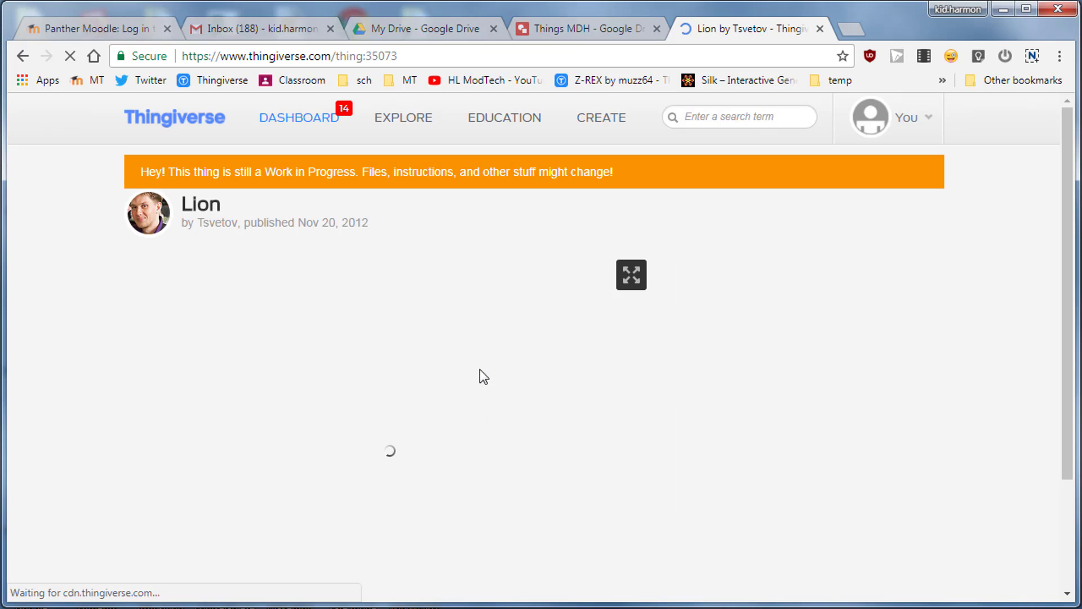
scroll(447, 331, down, 1)
scroll(447, 331, down, 2)
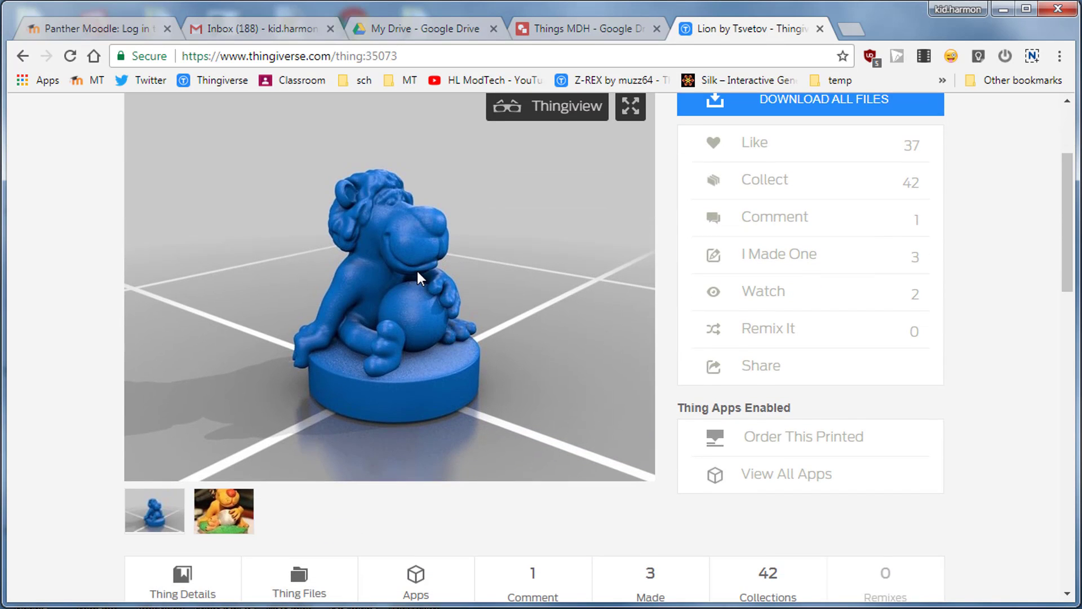
scroll(416, 270, down, 1)
scroll(405, 254, up, 1)
Copy the image address of the lion's blue 3D render rather than the orange photo.
click(227, 506)
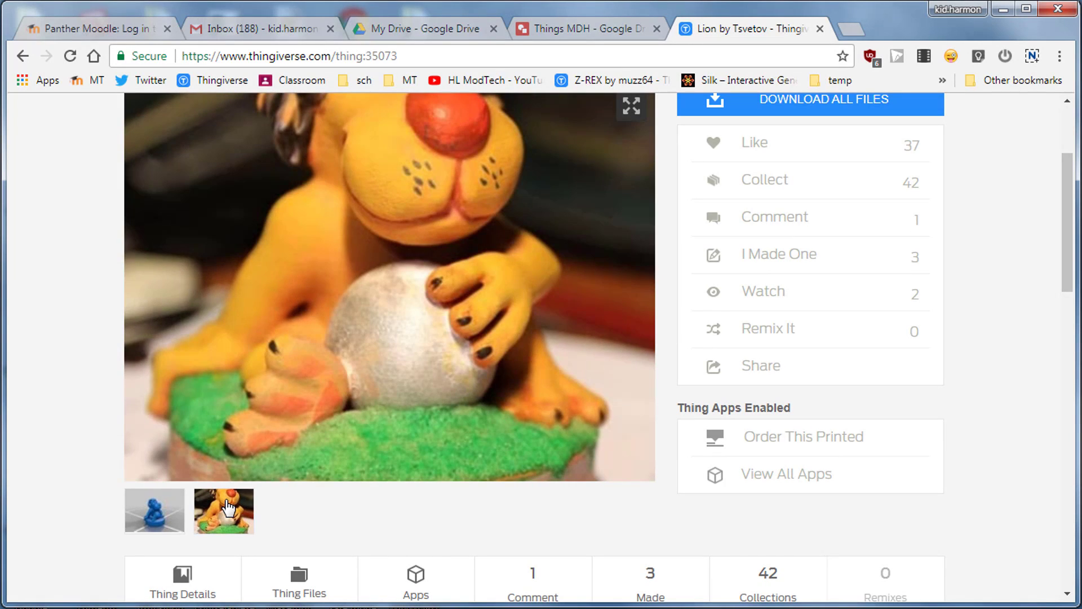
scroll(351, 284, up, 2)
click(144, 509)
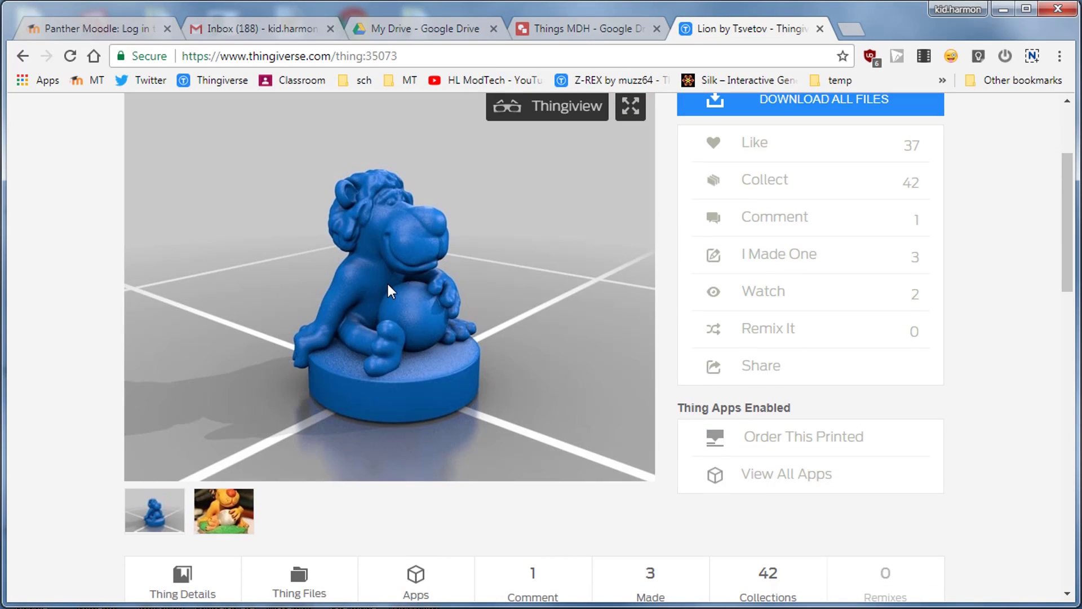
right_click(388, 284)
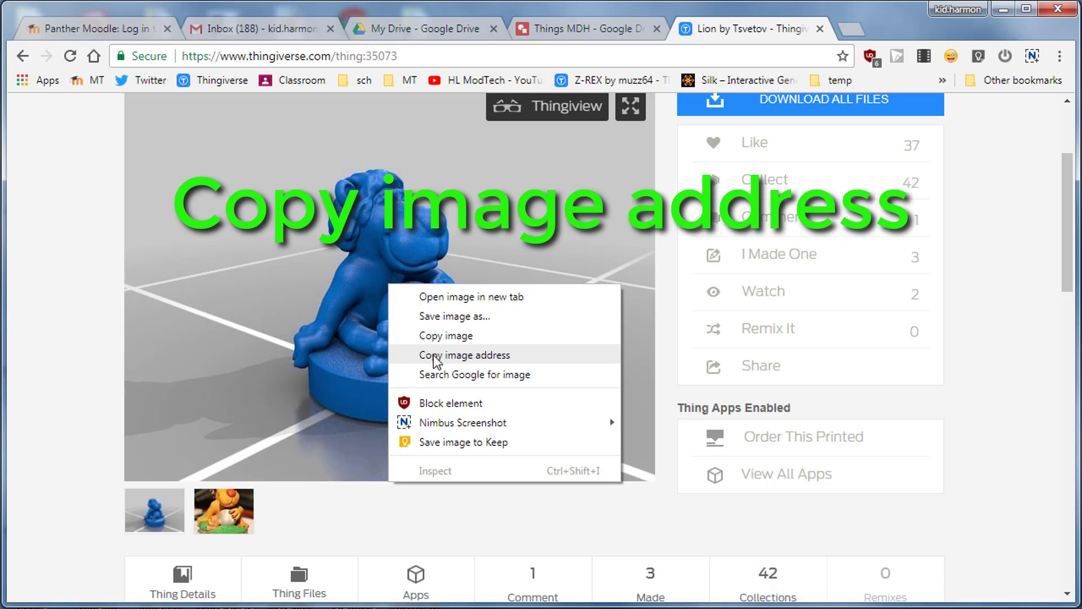
click(450, 355)
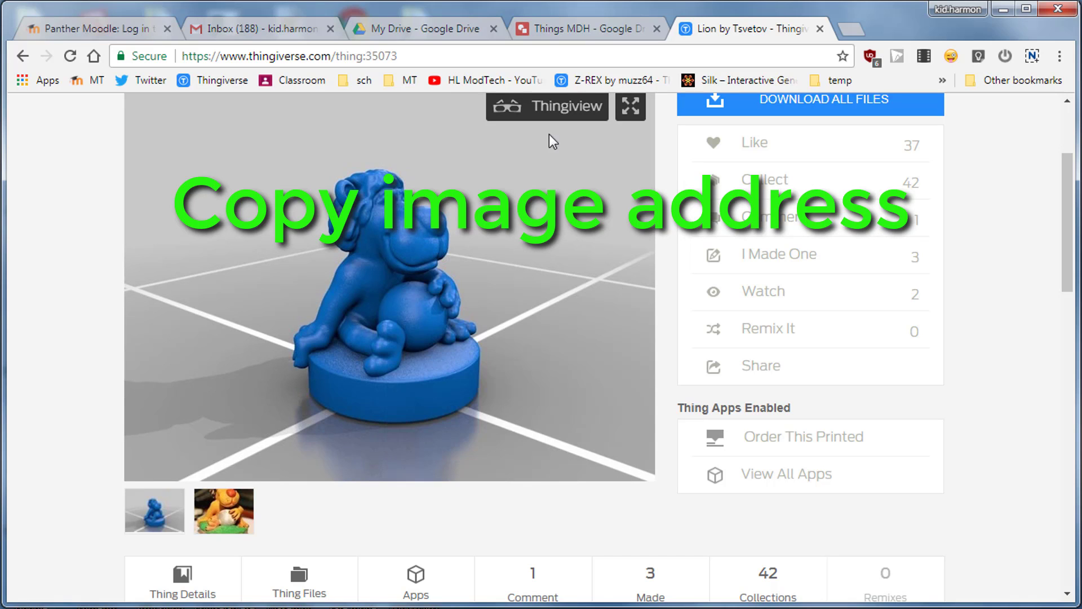
click(589, 22)
Insert the copied blue lion render into Things MDH as an image by URL.
click(181, 131)
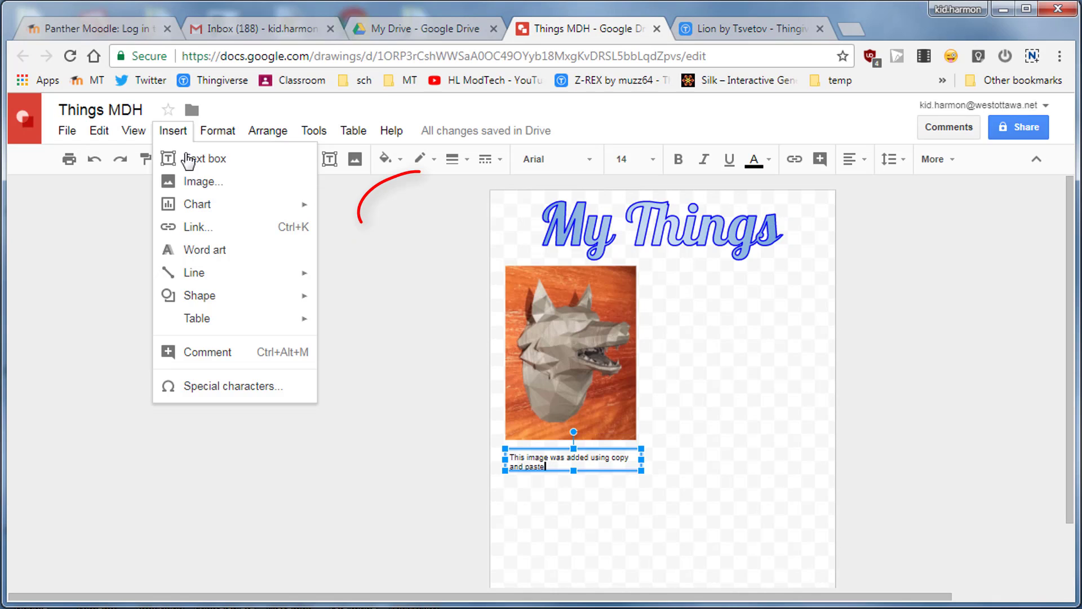
click(200, 182)
click(424, 196)
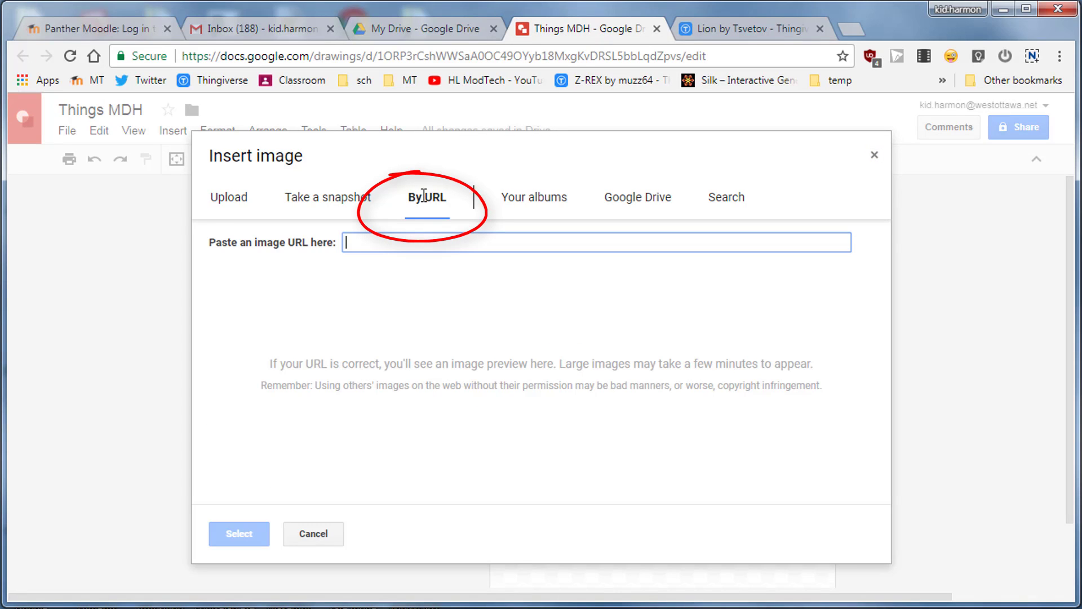
right_click(390, 244)
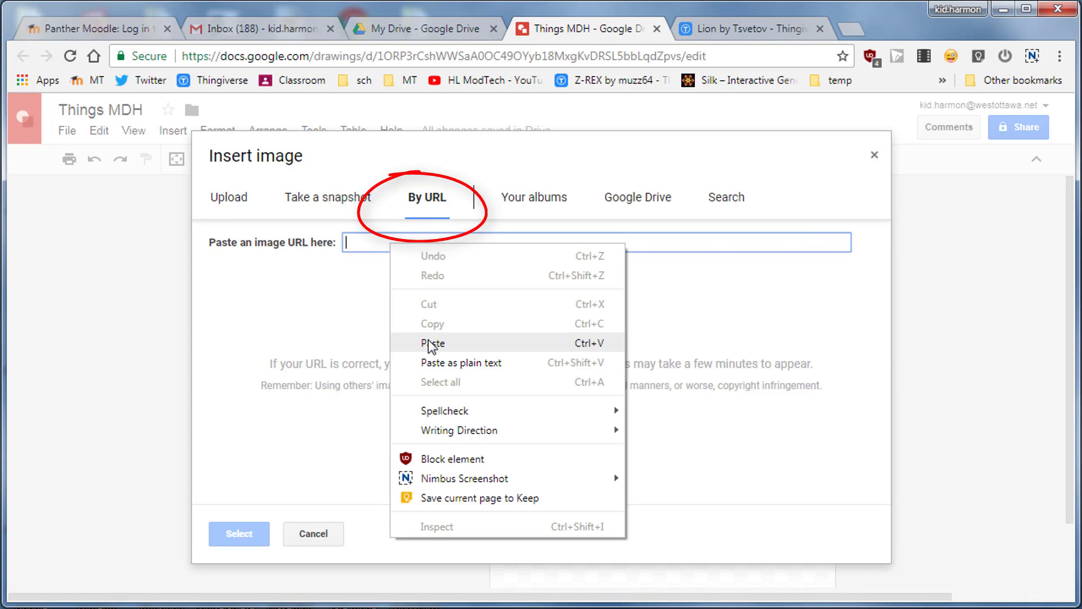
click(430, 340)
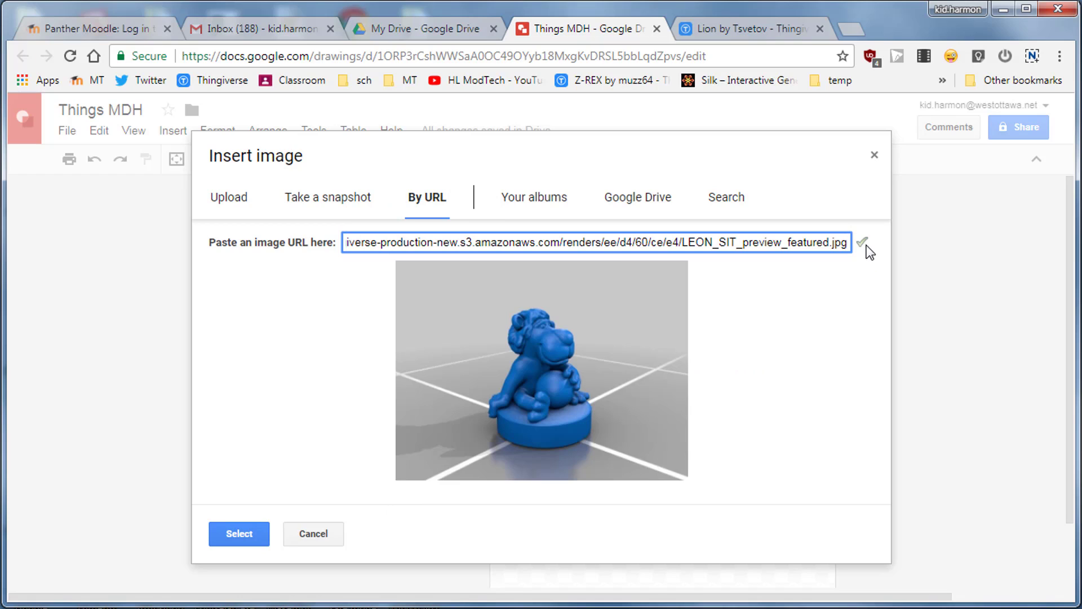
triple_click(768, 243)
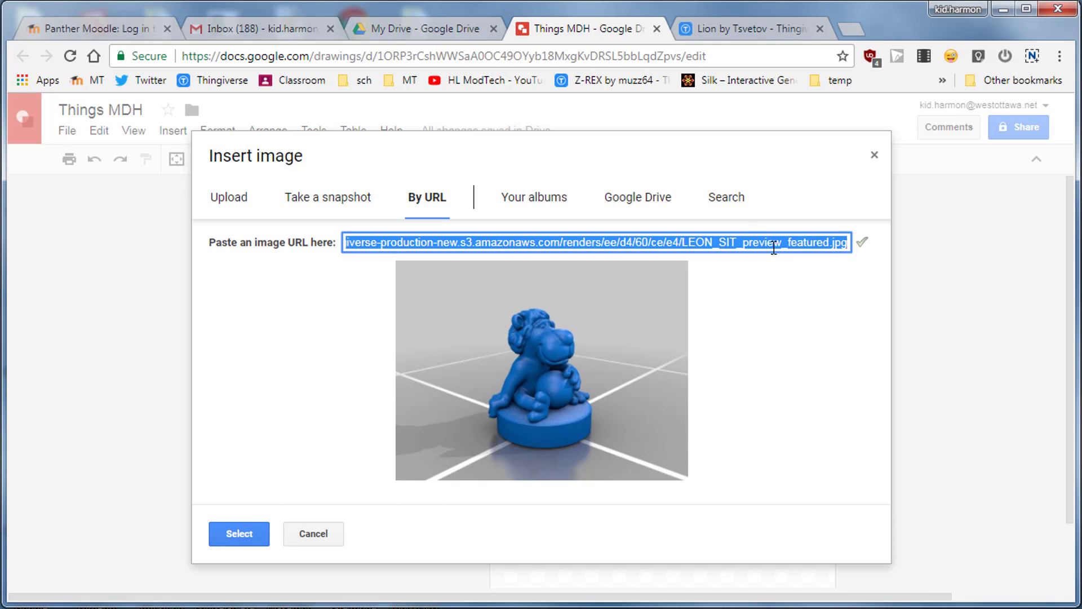
click(247, 533)
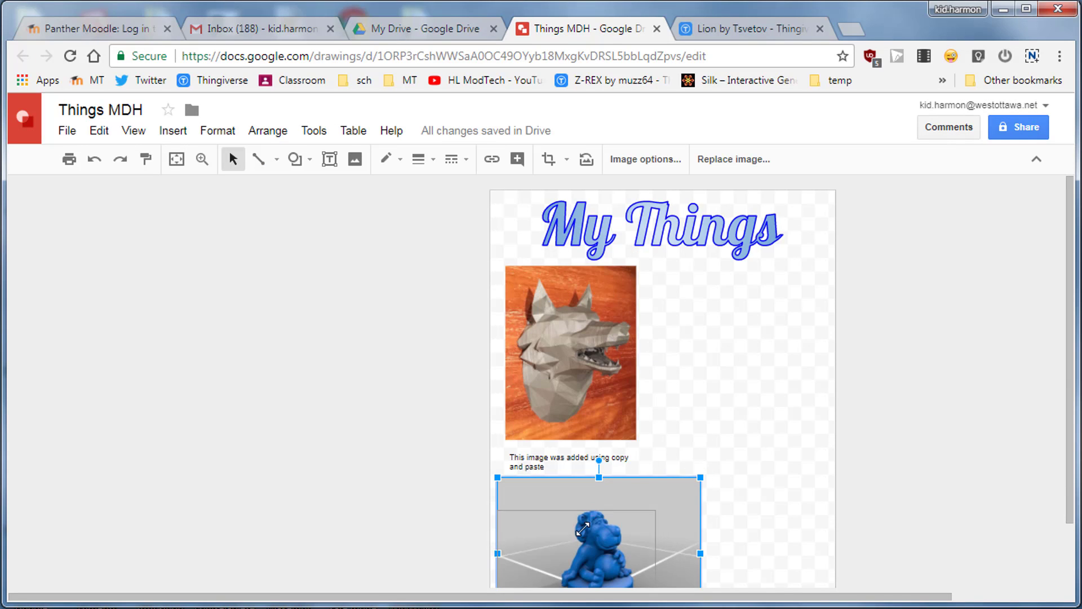
Shrink the lion, place it right of the wolf head, and caption it 'Added with the url tool'.
drag(698, 480, 633, 528)
drag(572, 546, 750, 373)
key(ctrl+v)
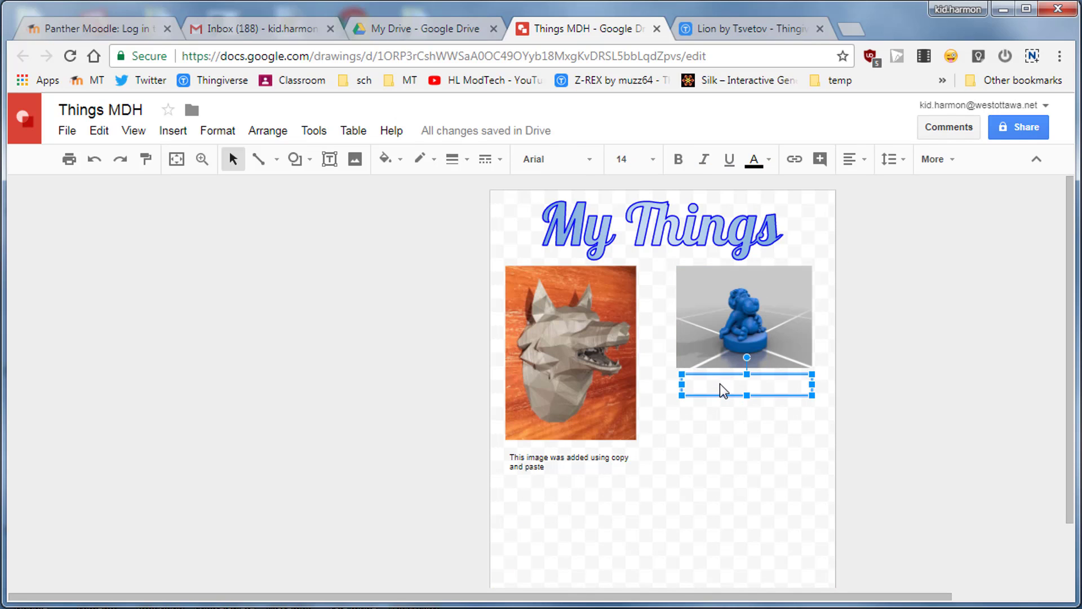
text(As)
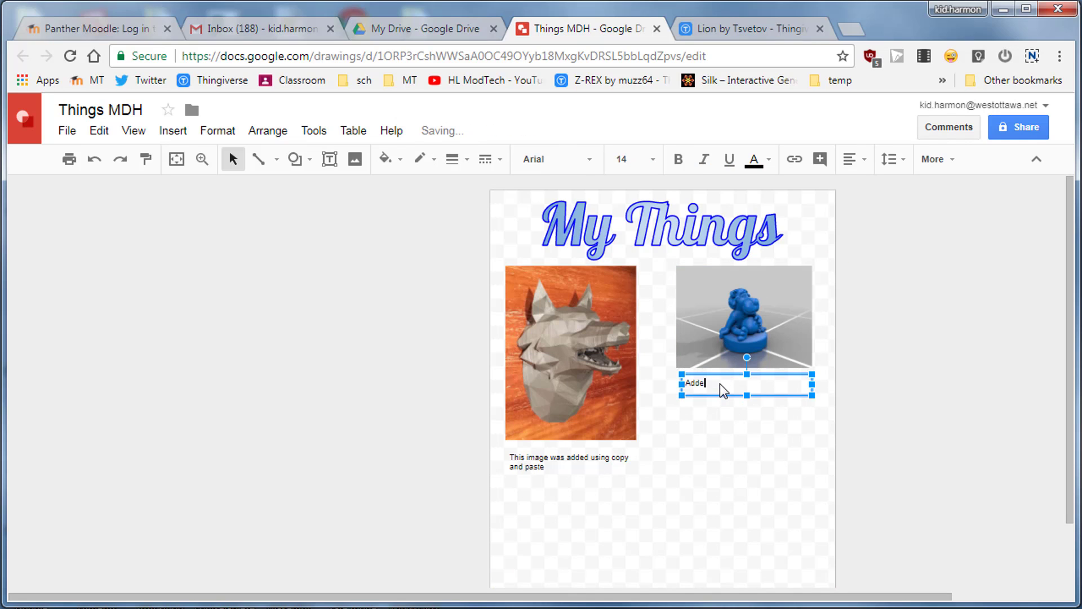
text(the url tool)
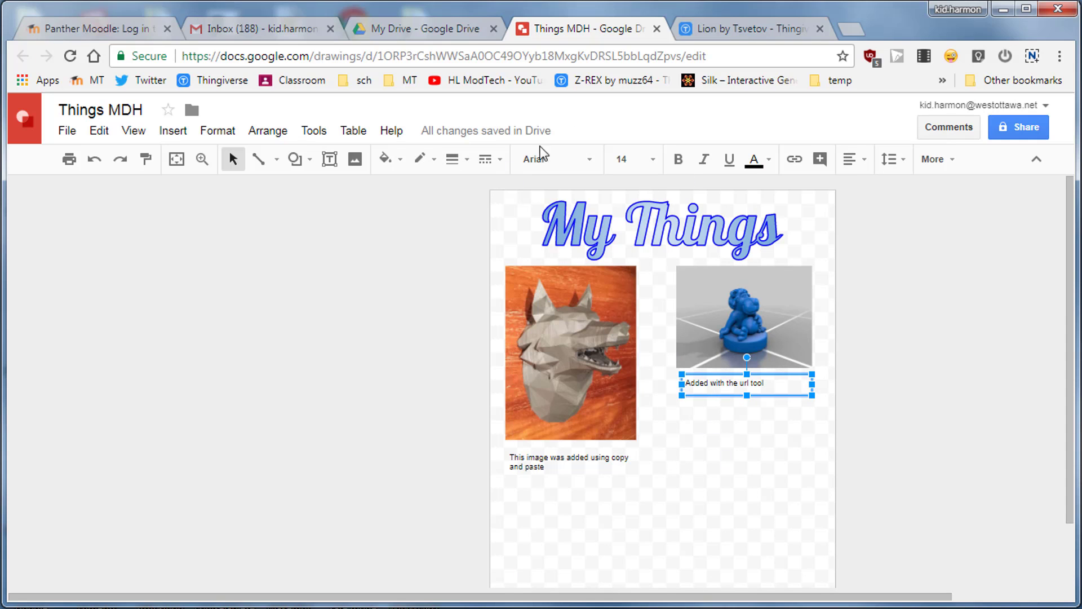
Open the Butterfly by ellefung page and save a Nimbus screenshot of its photo as PNG.
click(742, 28)
scroll(772, 167, up, 3)
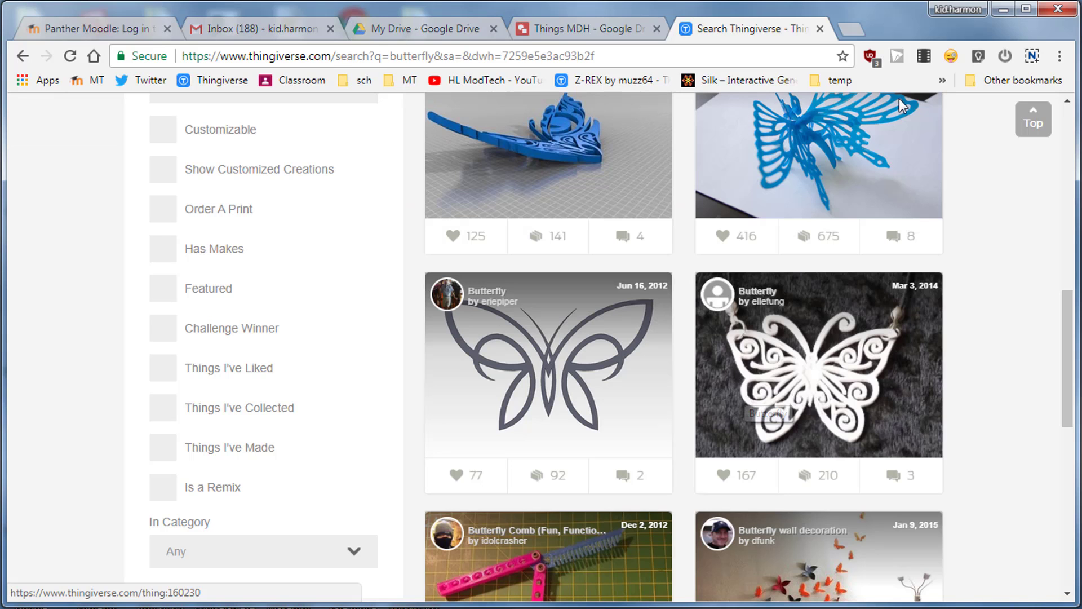
click(835, 356)
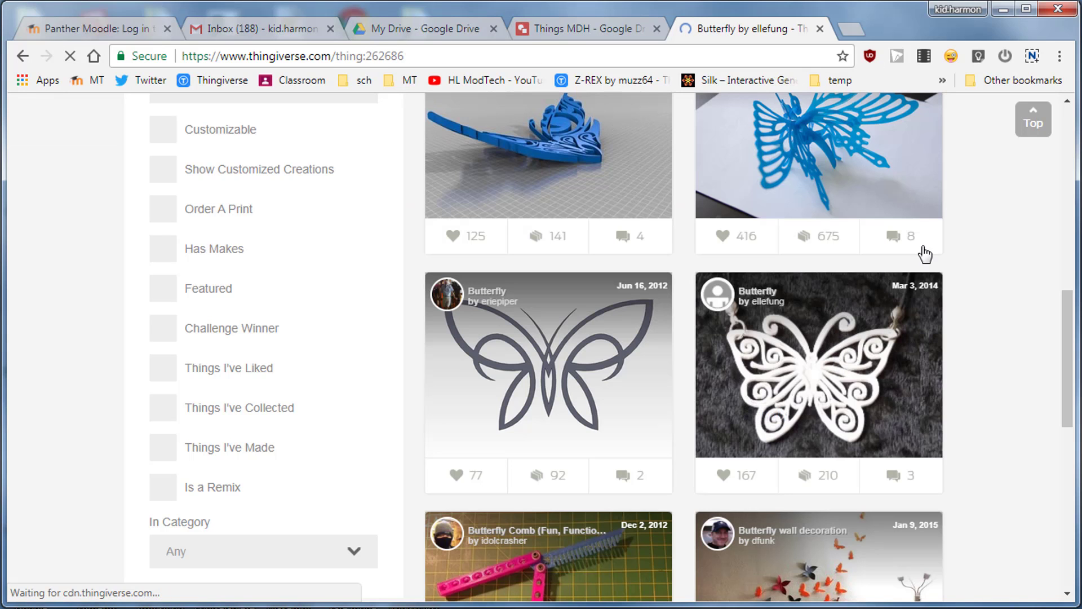
scroll(803, 320, down, 1)
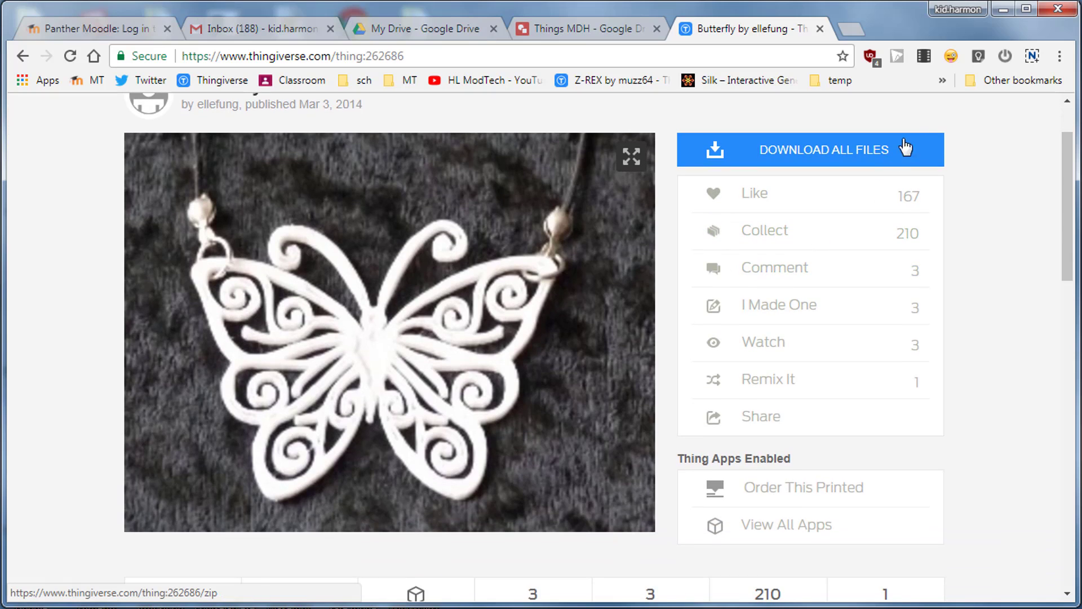
click(1031, 57)
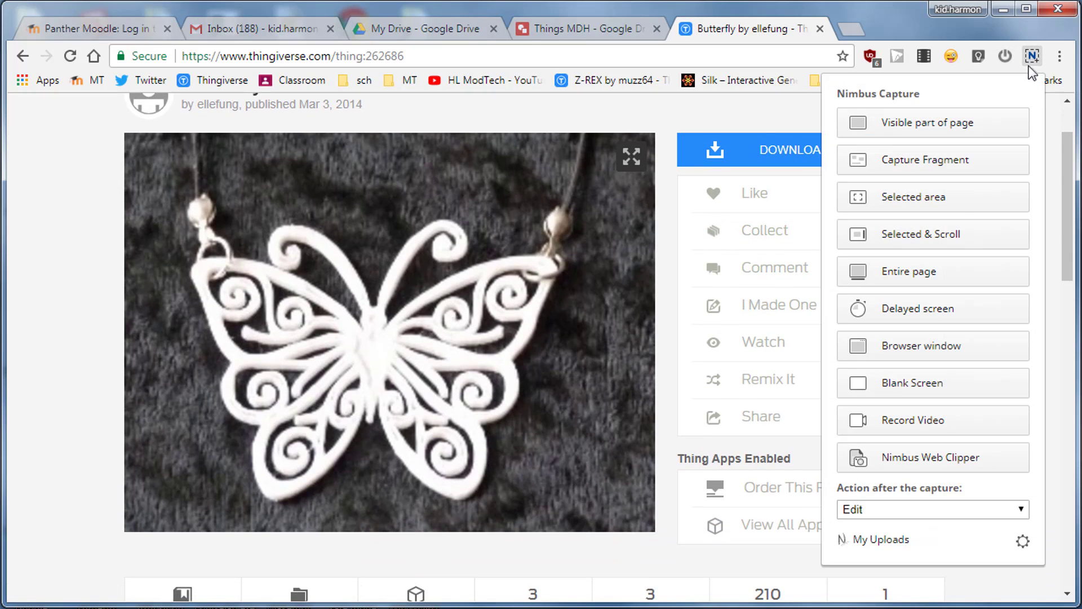
click(945, 196)
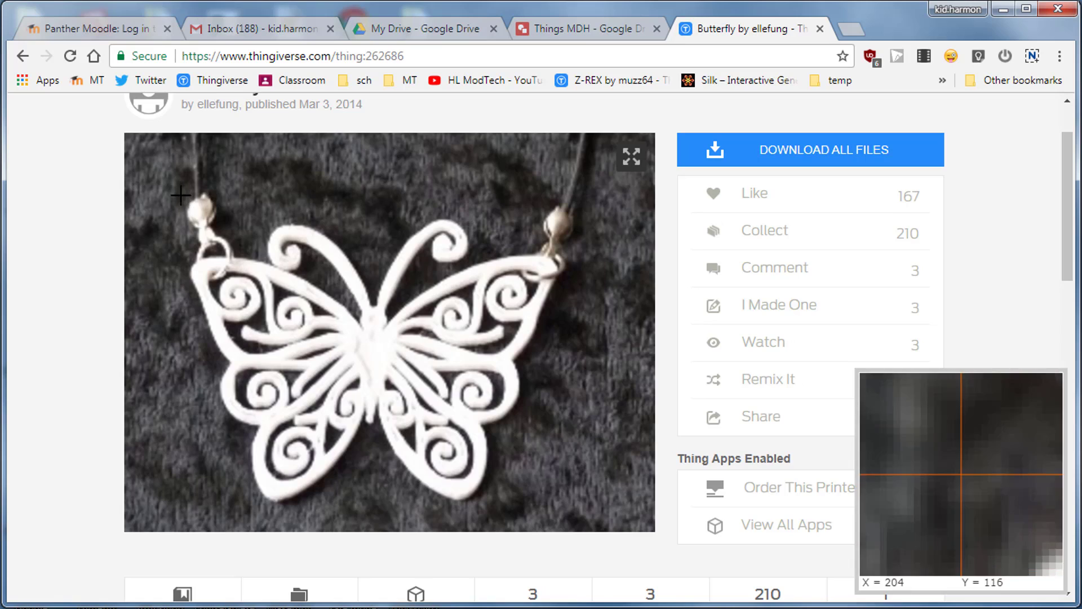
drag(180, 192, 575, 499)
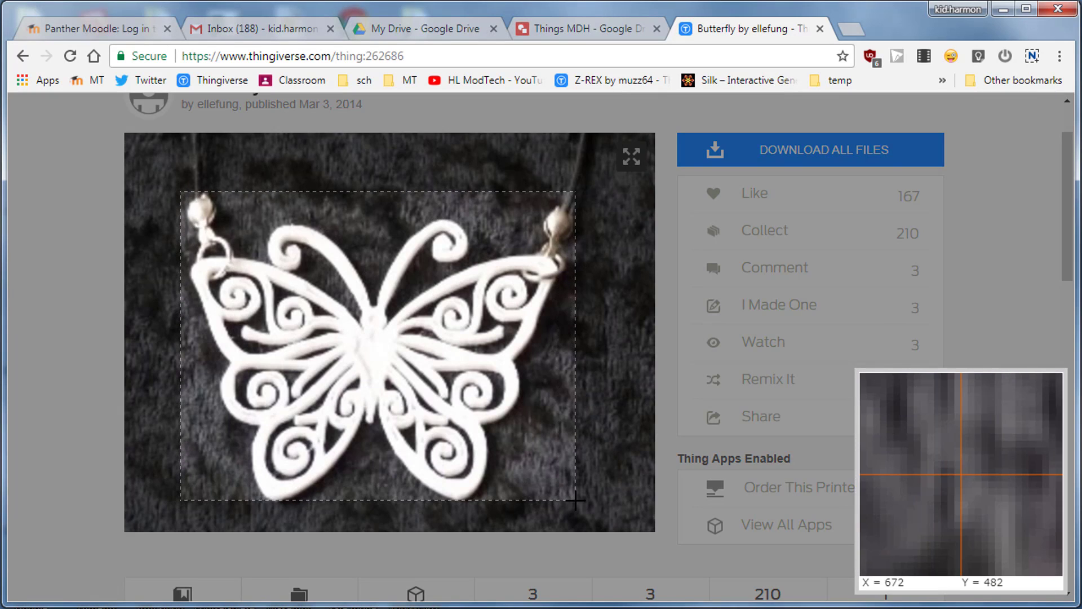
click(367, 538)
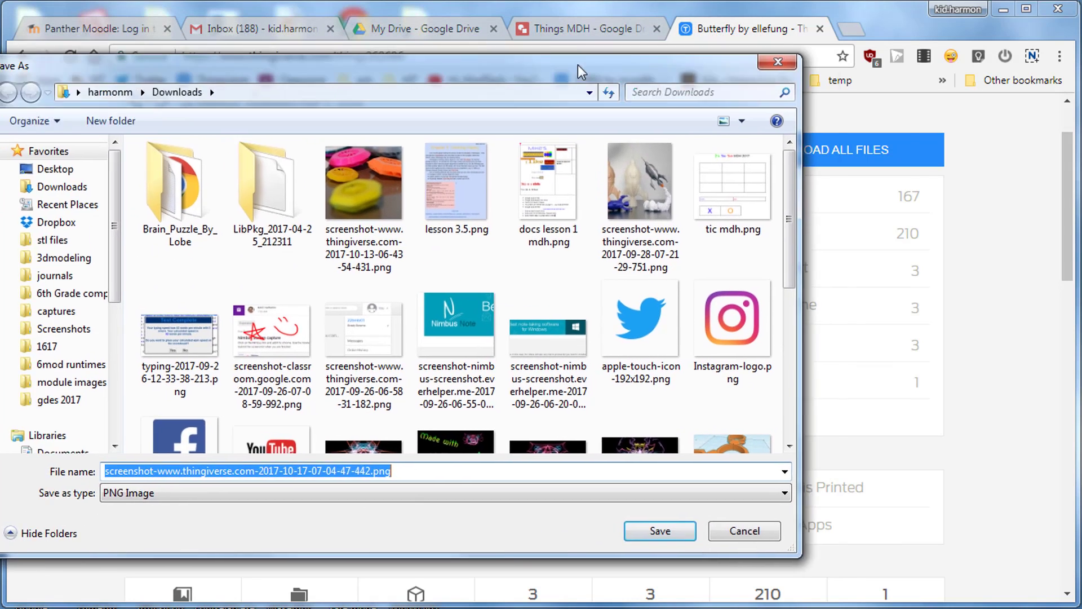
drag(539, 44, 647, 68)
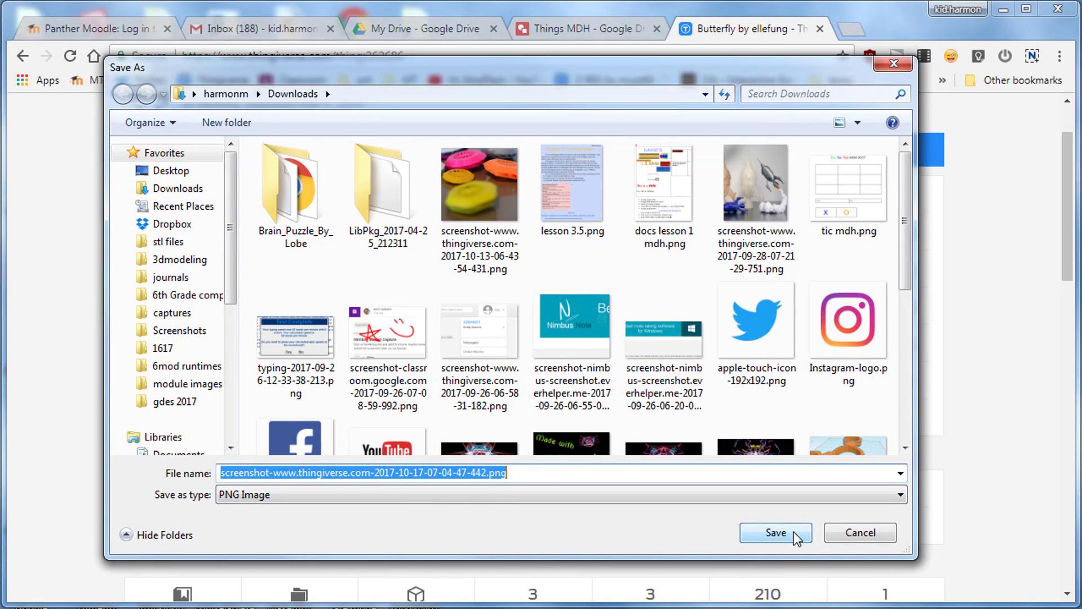
click(774, 531)
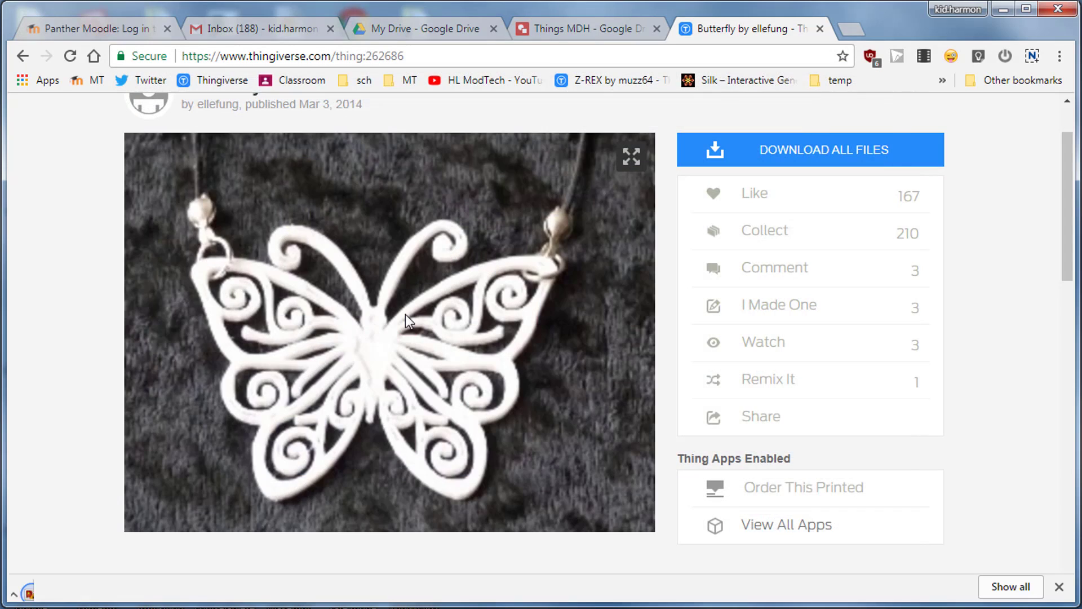
Upload the butterfly screenshot from Downloads and shrink it below the url-tool caption.
click(559, 28)
click(166, 133)
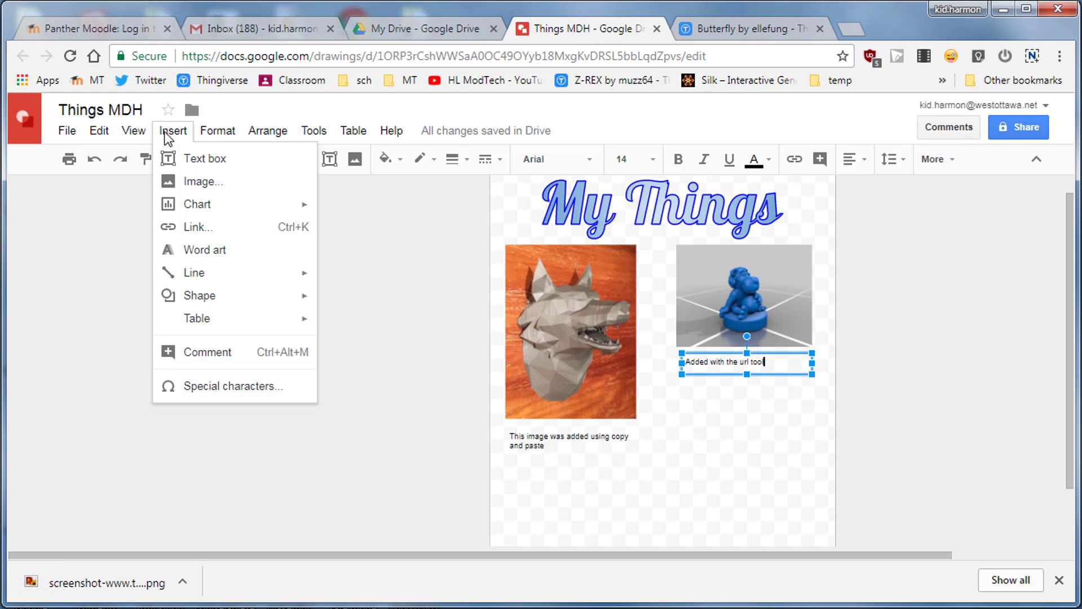
click(188, 184)
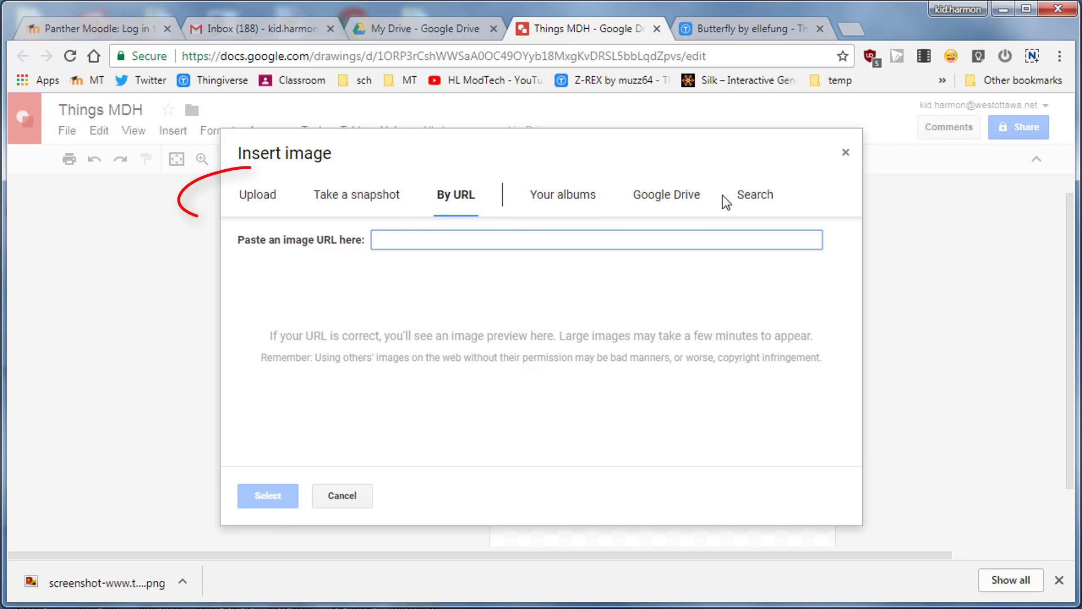
click(254, 196)
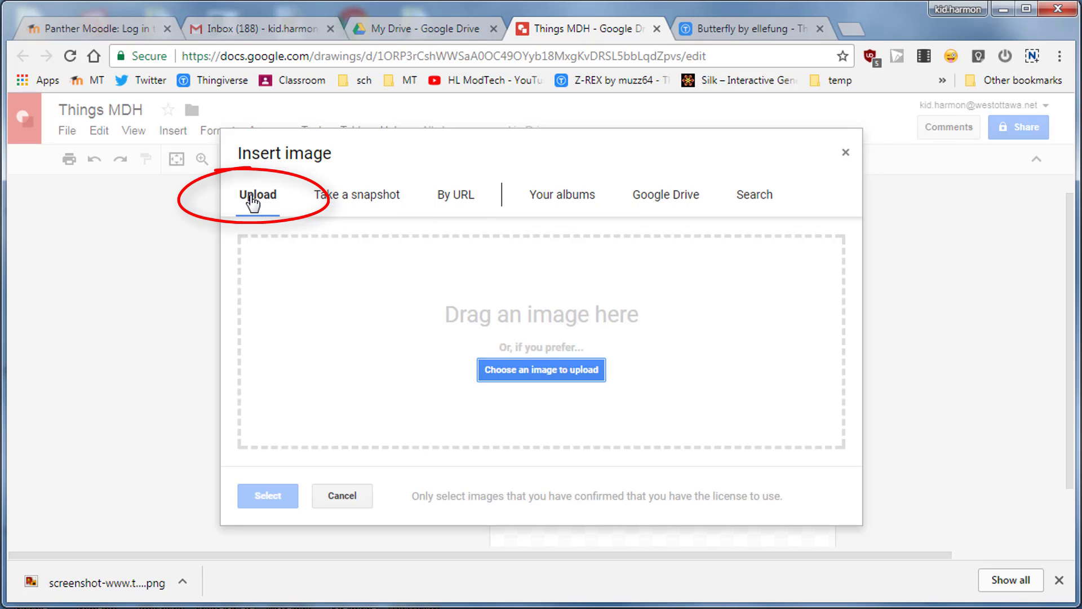
click(538, 371)
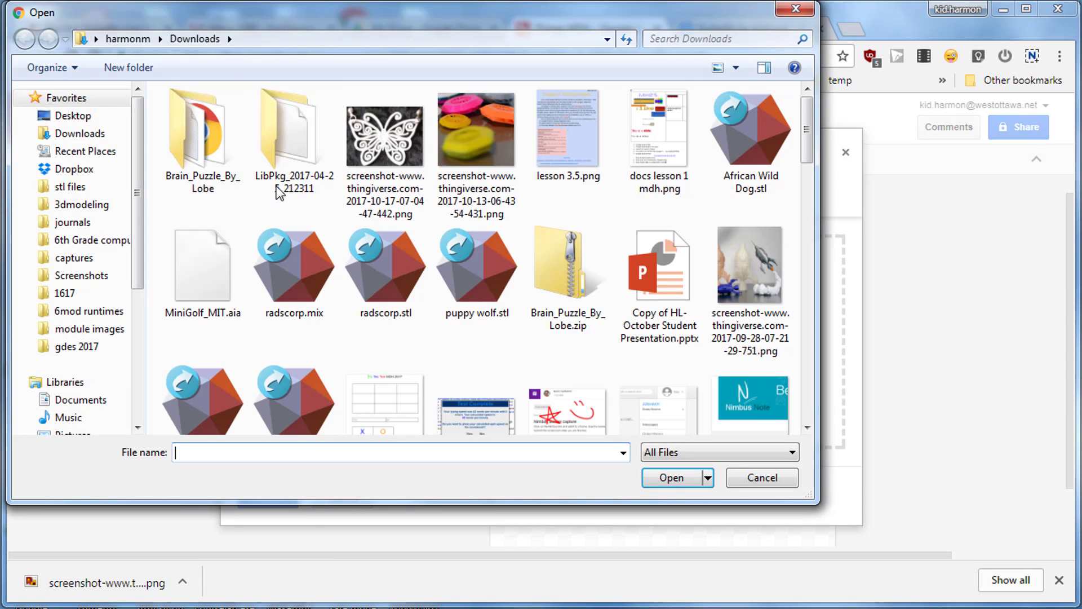
double_click(385, 140)
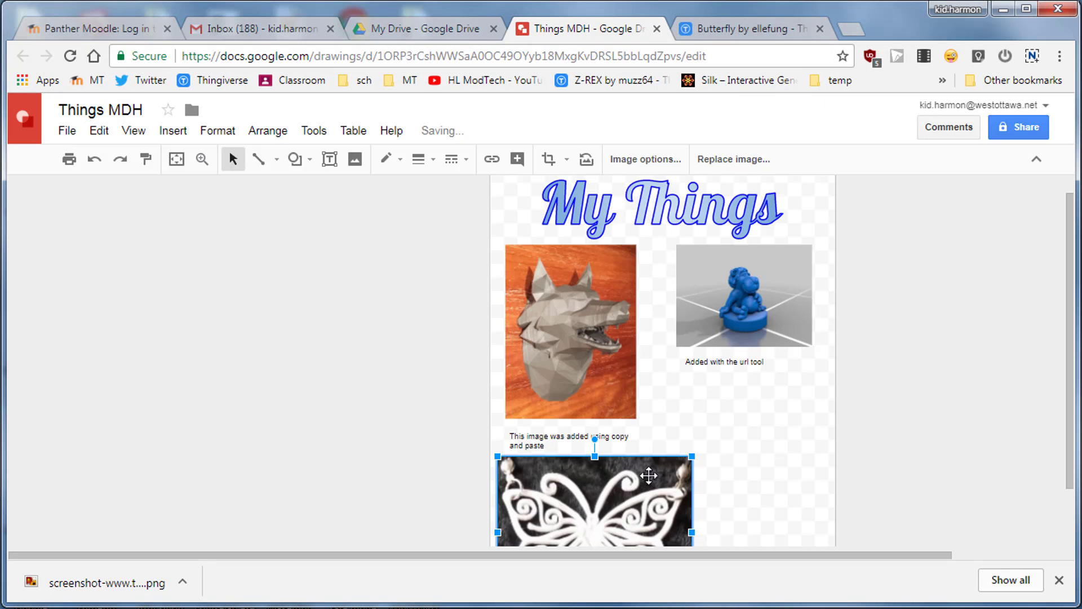
mouse_move(691, 457)
mouse_down()
mouse_move(645, 492)
mouse_move(776, 412)
mouse_move(772, 396)
mouse_up()
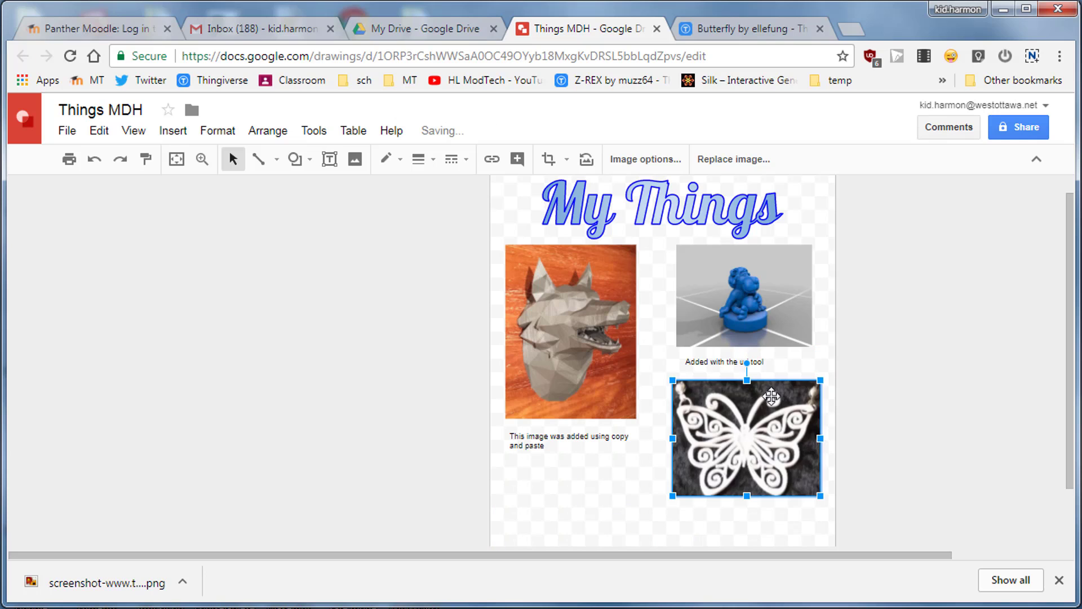
Add the caption 'Added with nimbus and upload' beneath the butterfly image.
click(330, 159)
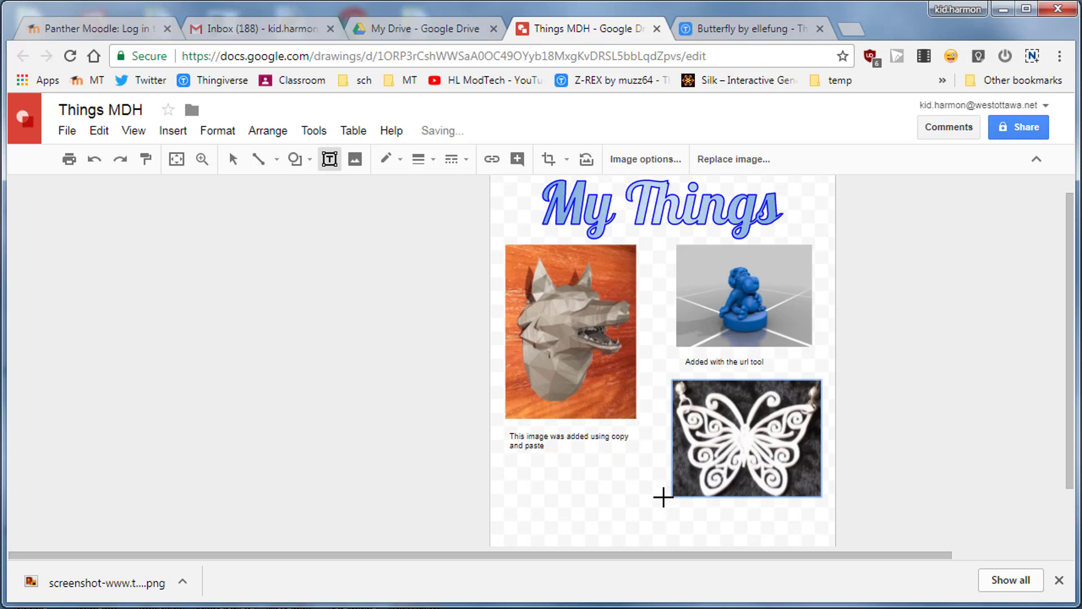
mouse_move(686, 521)
mouse_down()
mouse_move(964, 537)
mouse_move(811, 538)
mouse_move(774, 502)
mouse_up()
text(Added with nimbus and upload)
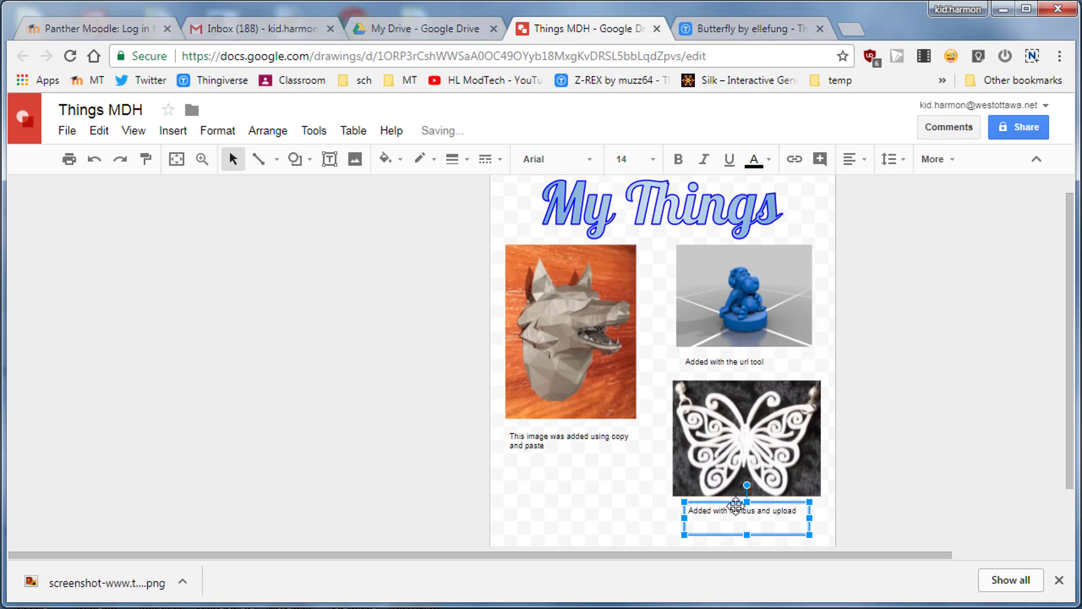
key(Escape)
click(706, 446)
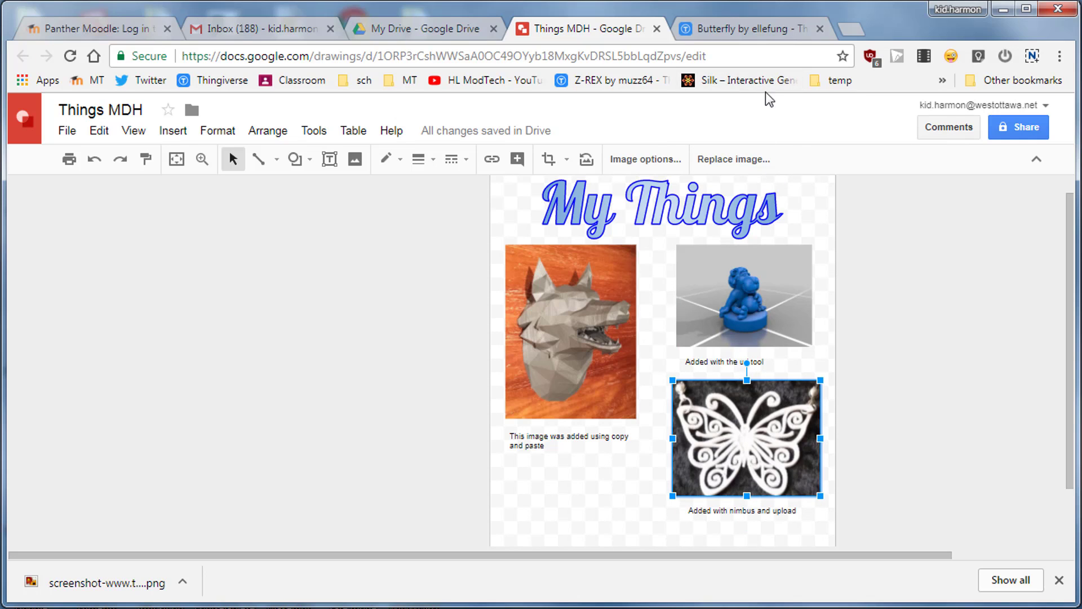
Copy the Butterfly Thingiverse page's web address.
click(727, 35)
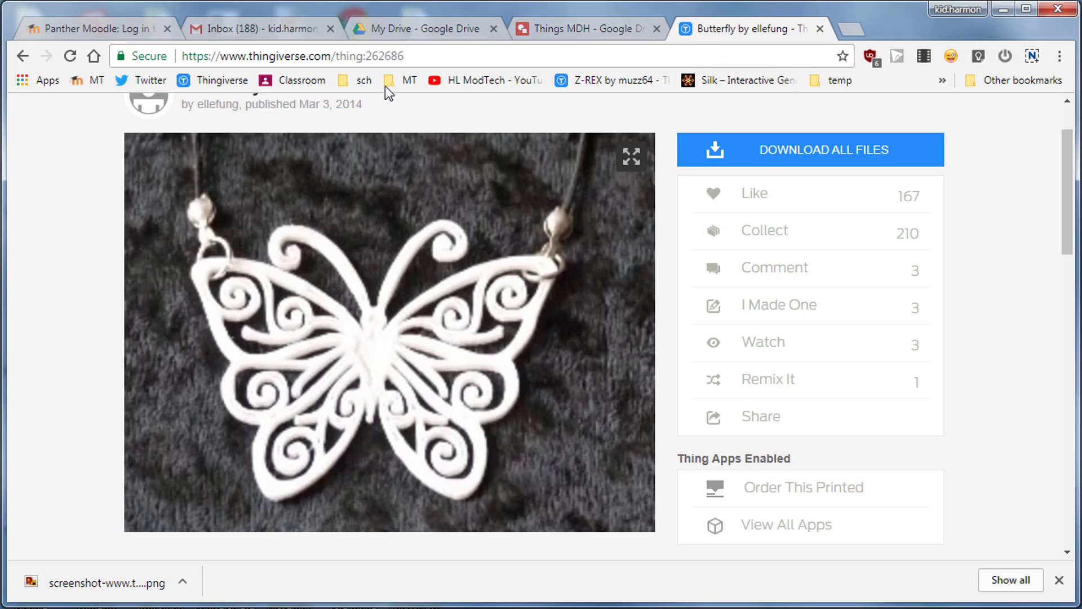
drag(409, 56, 150, 59)
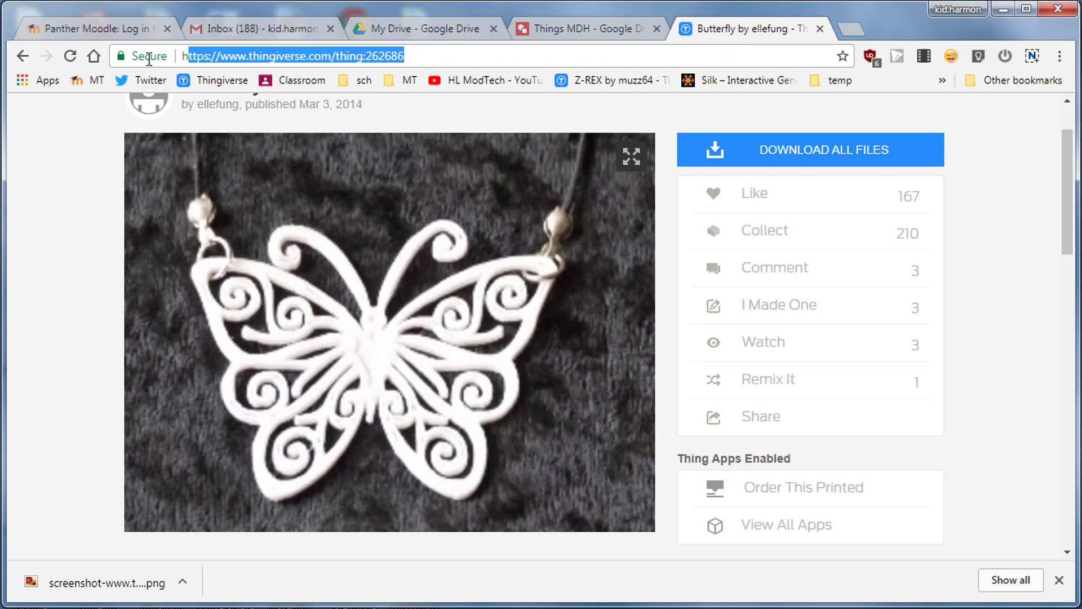
right_click(245, 57)
click(286, 113)
click(590, 33)
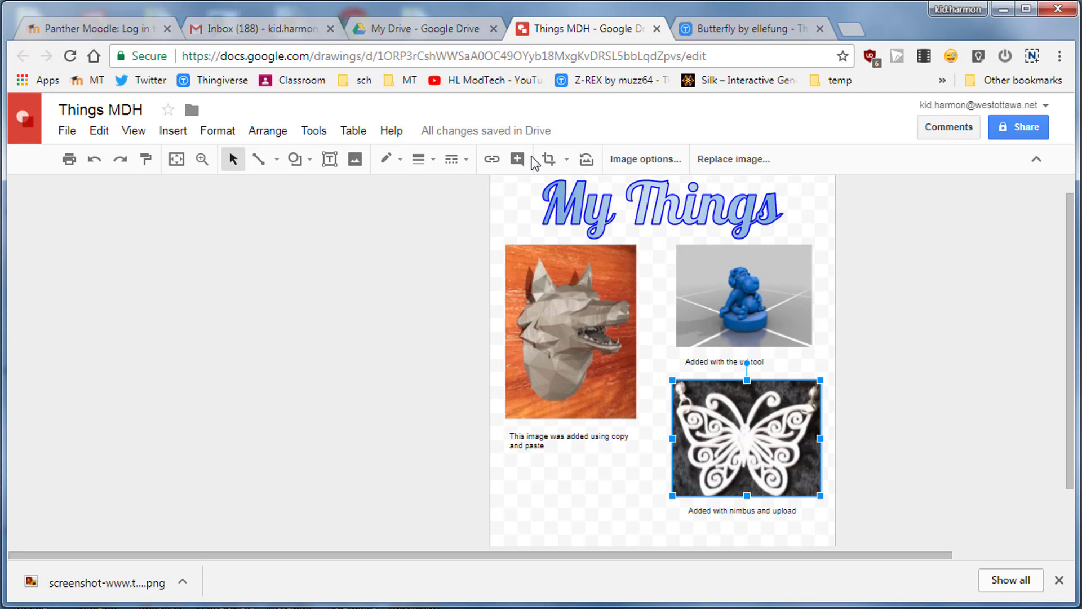
click(492, 159)
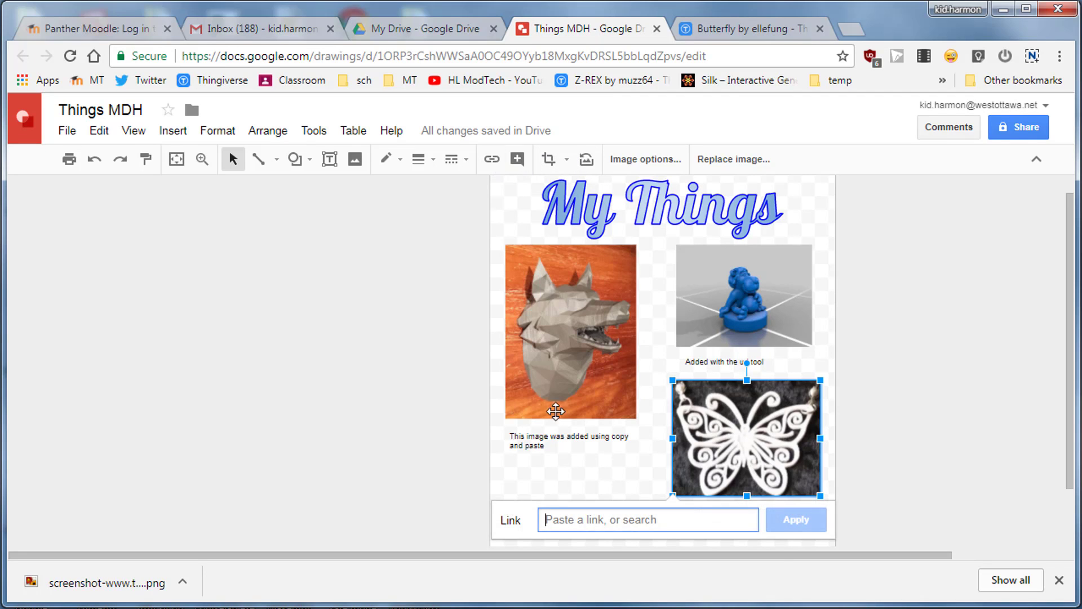
right_click(559, 519)
key(ctrl+v)
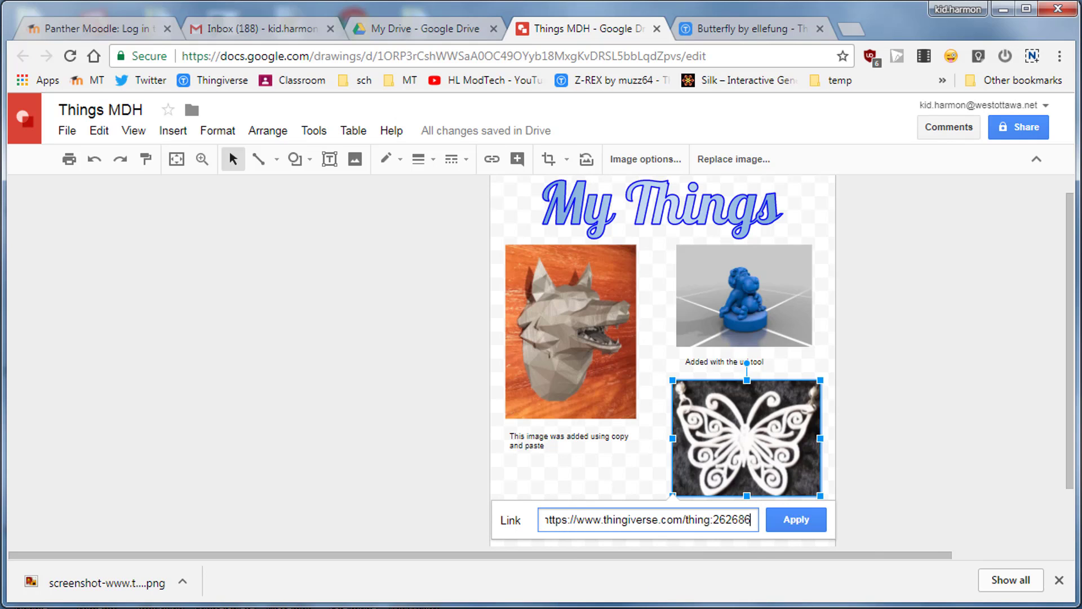
click(805, 522)
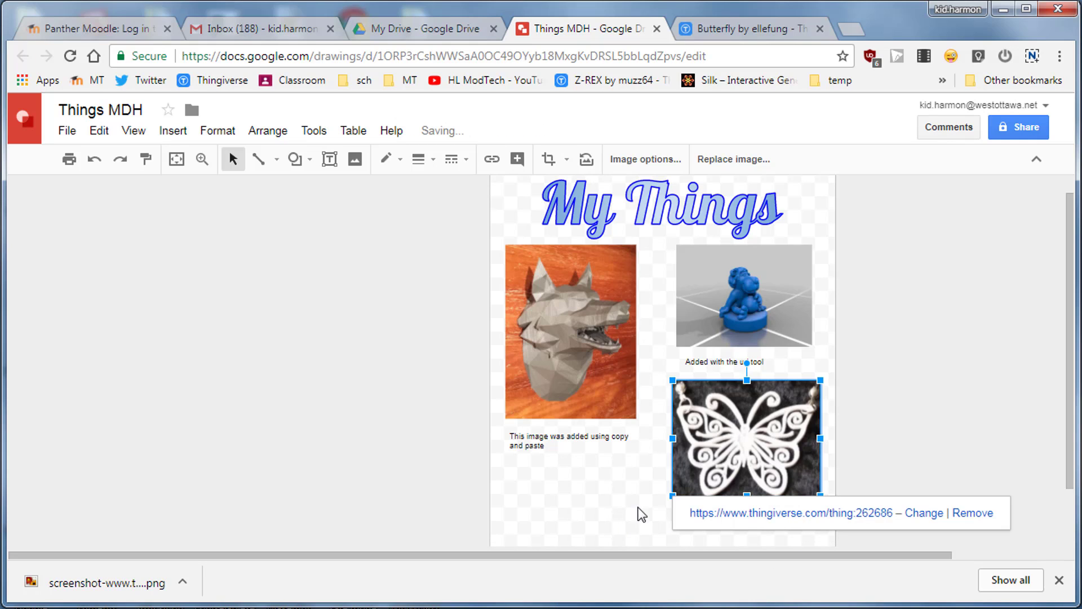
click(589, 505)
click(717, 445)
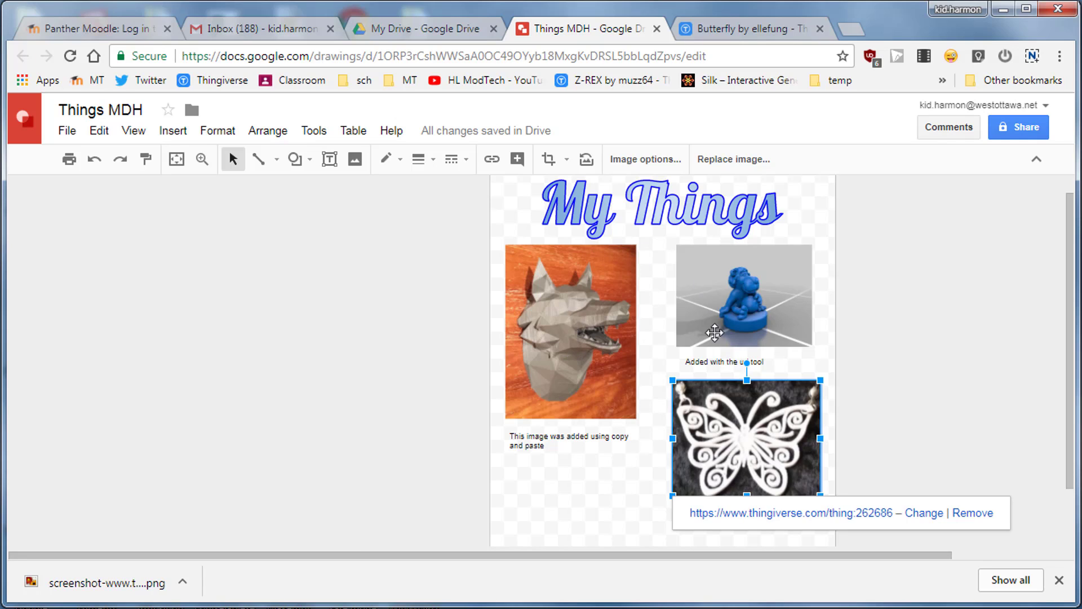
Set the drawing's page background to the light cornflower blue swatch.
click(640, 509)
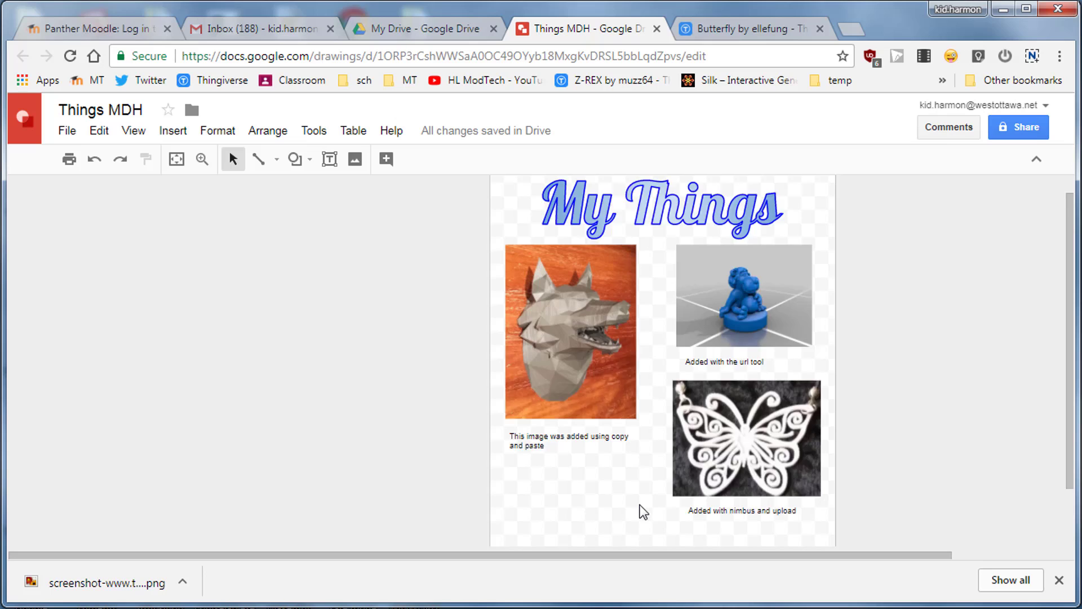
scroll(640, 510, down, 1)
right_click(614, 457)
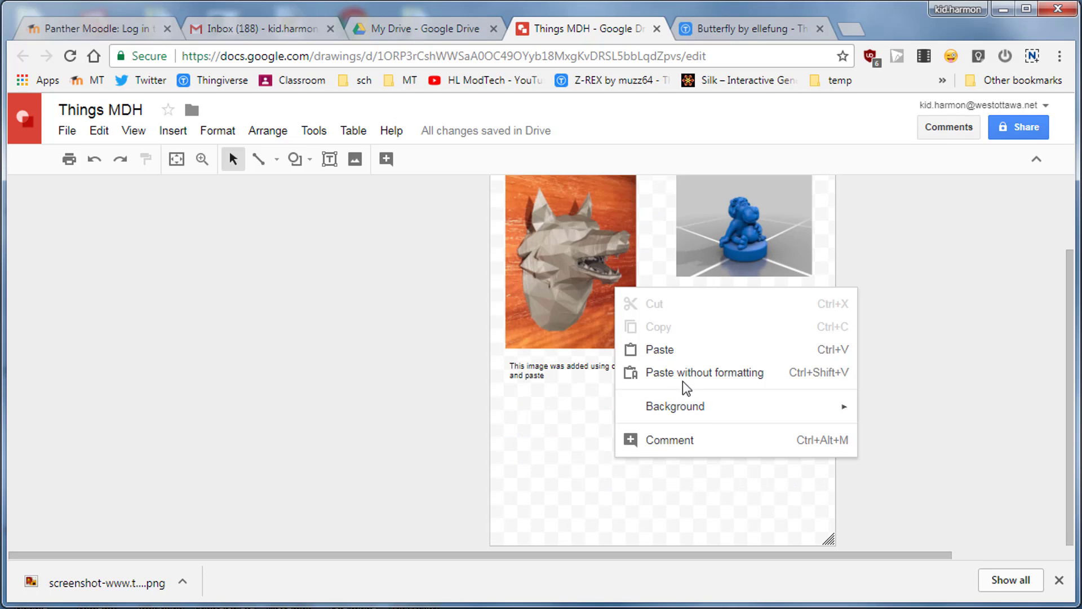
mouse_move(675, 406)
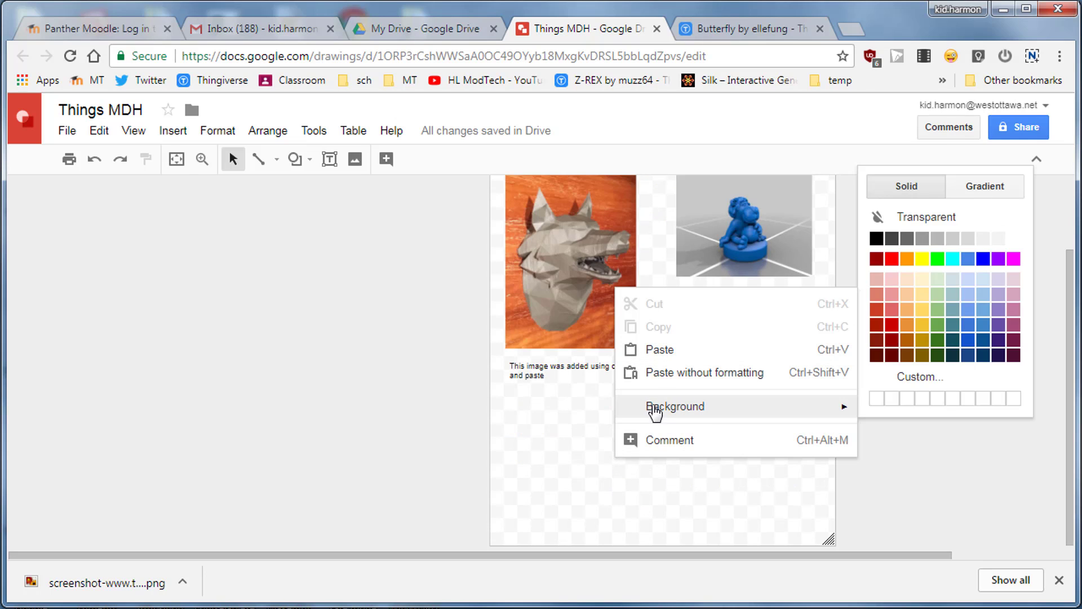
click(525, 457)
right_click(551, 449)
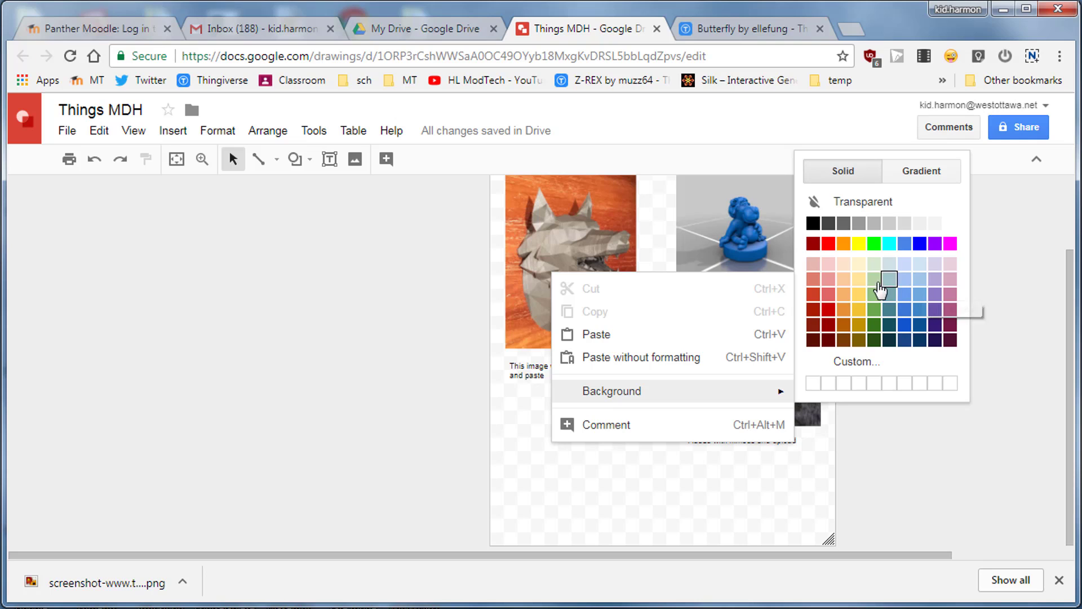
click(904, 278)
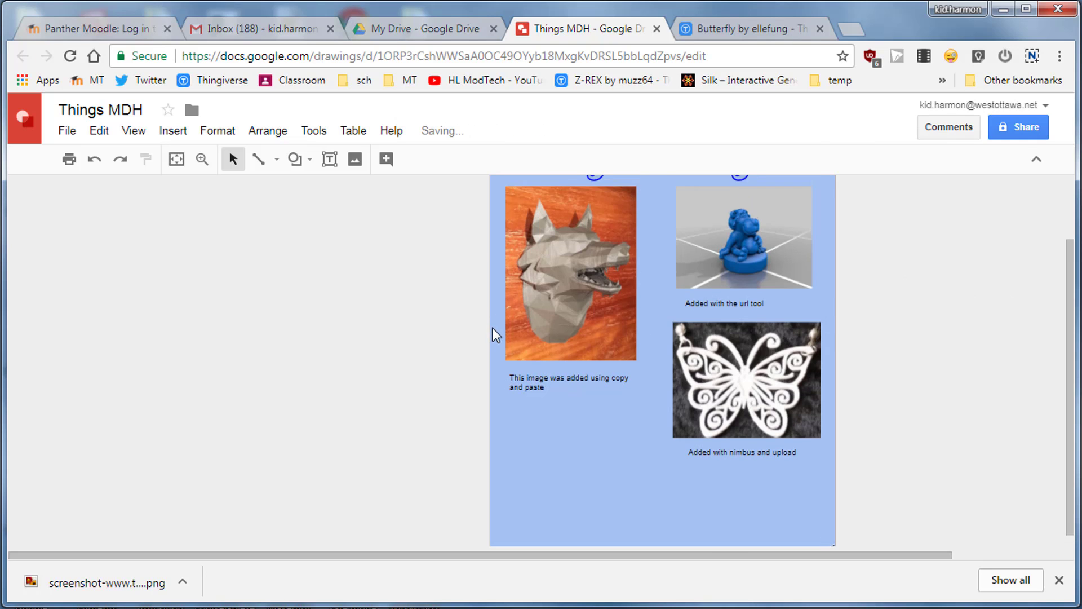
scroll(583, 397, down, 2)
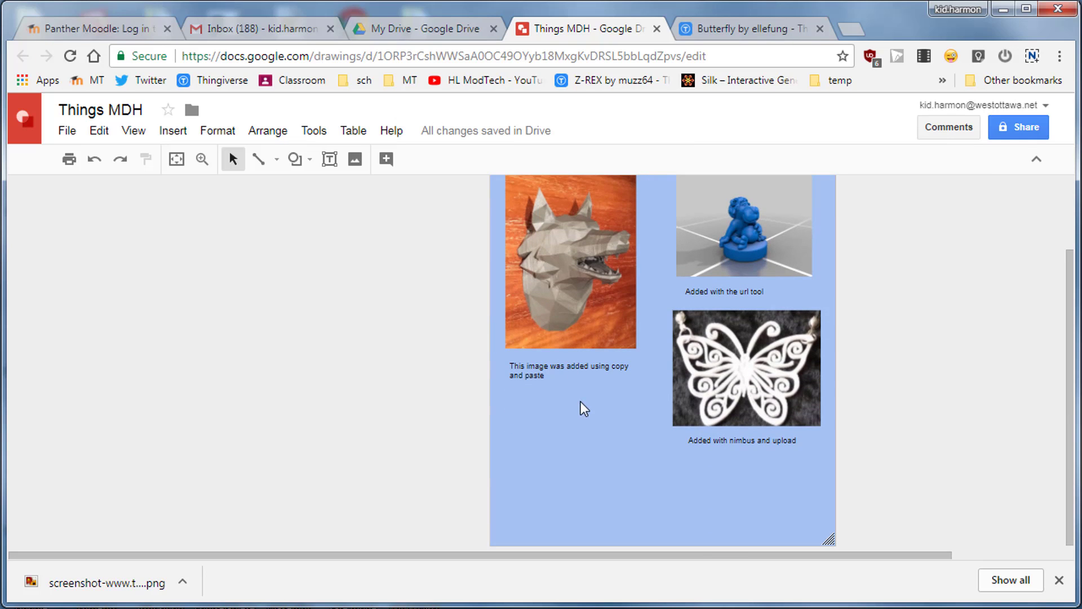
scroll(589, 417, up, 1)
scroll(589, 418, up, 2)
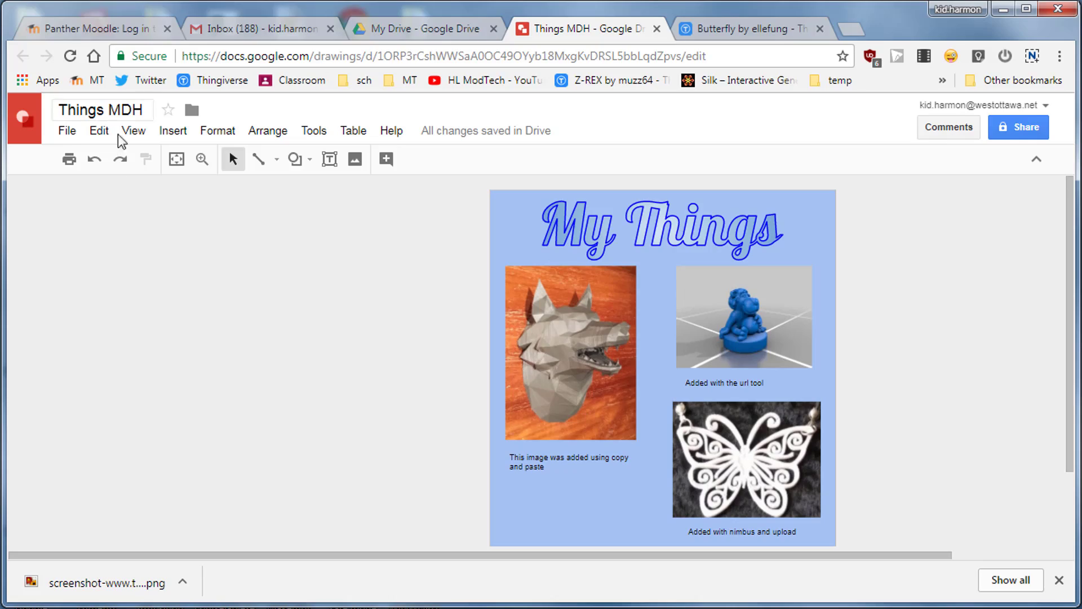